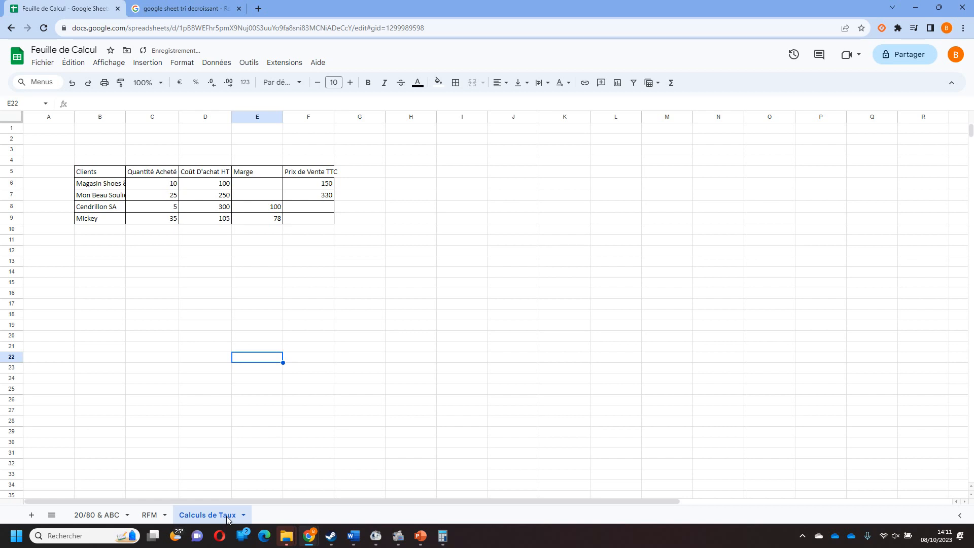
Redo the widened columns, the red header row with white text, and the inserted "Prix de Vente HT" column before Prix de Vente TTC.
key("ctrl+space")
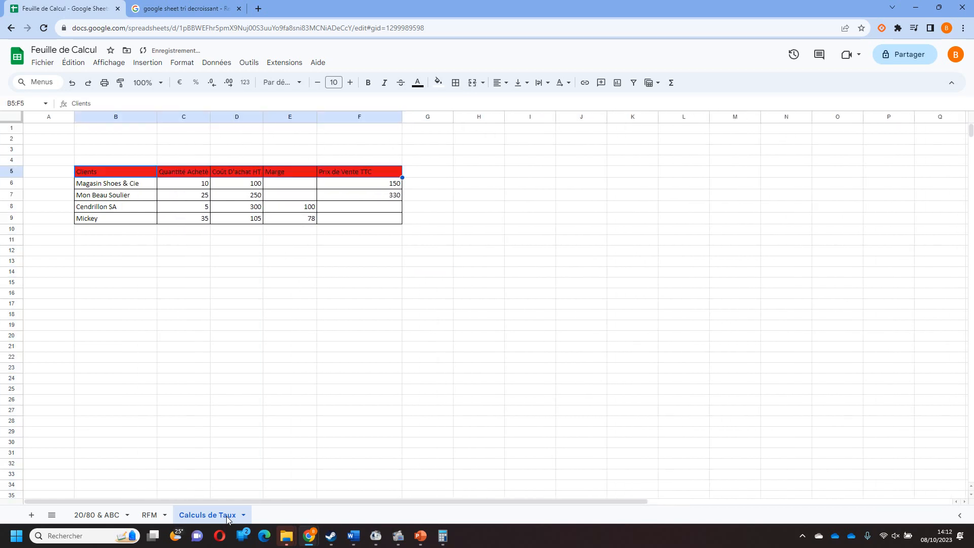
key("ctrl+y")
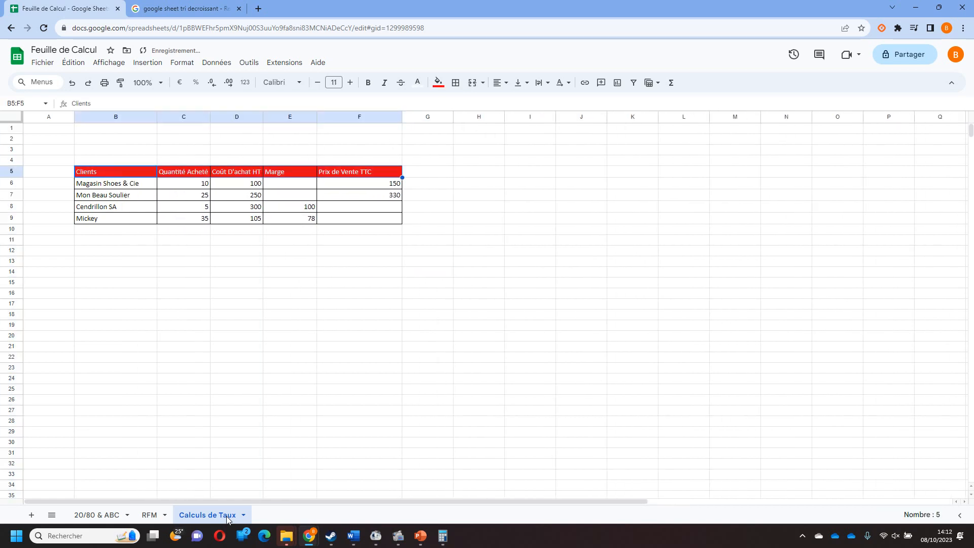
key("ctrl+y")
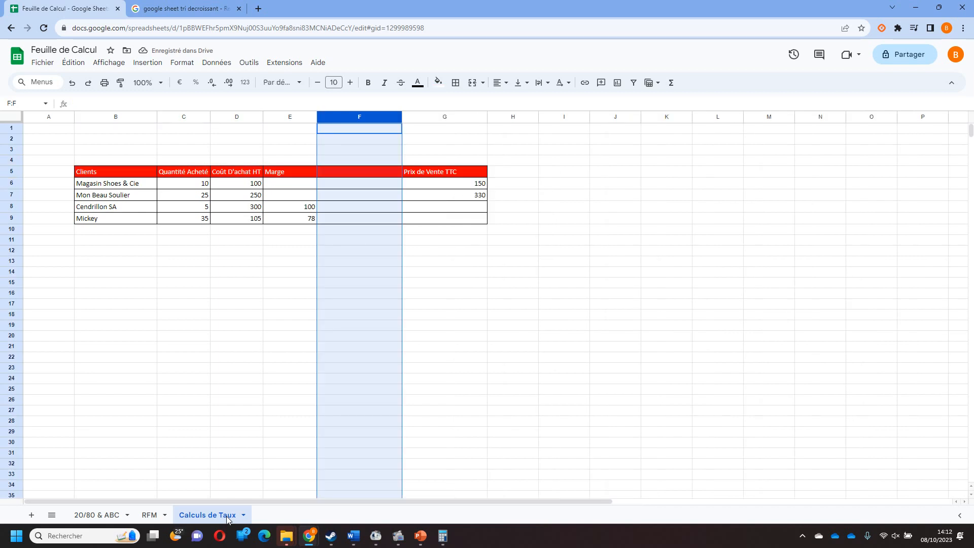
key("ctrl+y")
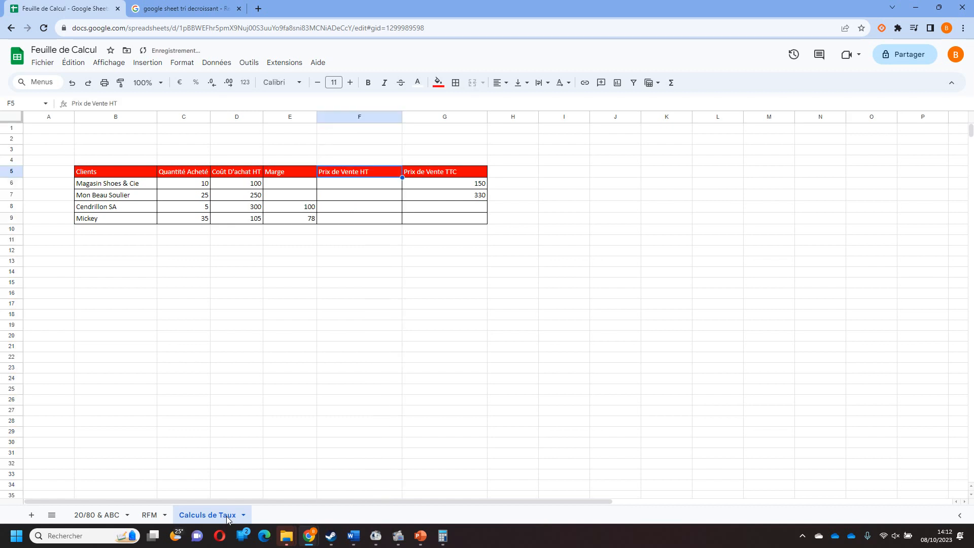
Redo the notes "Formule du PVHT : PRIX TTC / 1 + TVA" in F1 and "PVTTC /1,2" in H1.
key("ctrl+y")
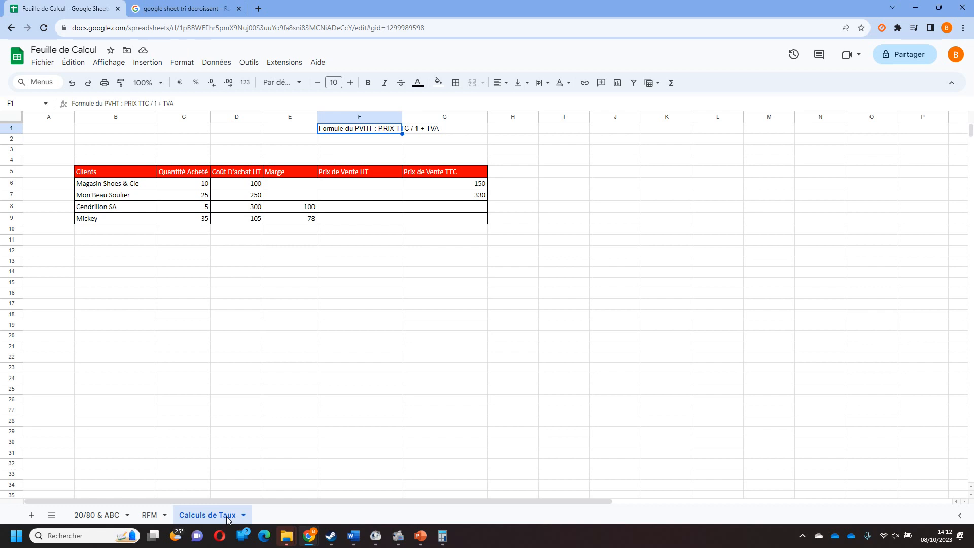
key("ctrl+y")
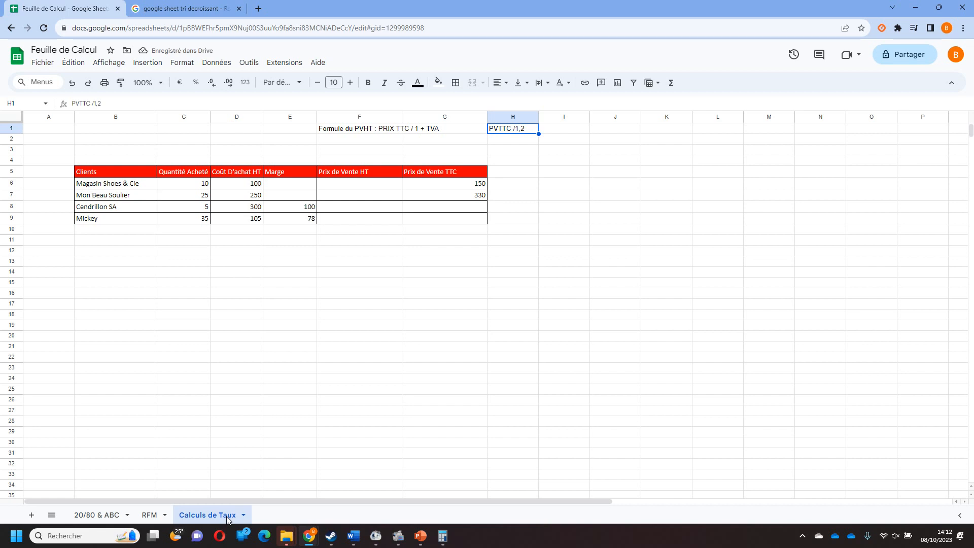
Enter the formula =G6/1,2 in F6 to calculate the Prix de Vente HT for Magasin Shoes & Cie.
key("ctrl+y")
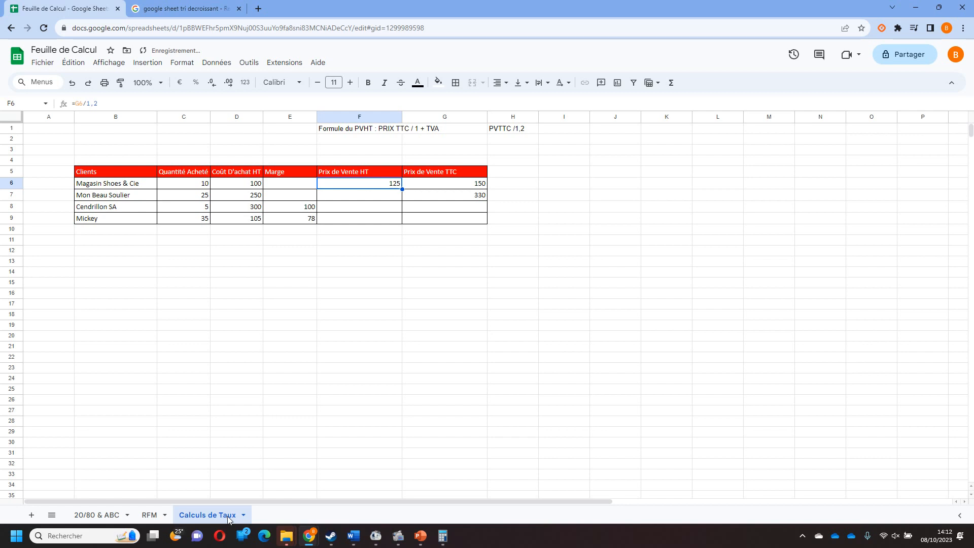
double_click(387, 183)
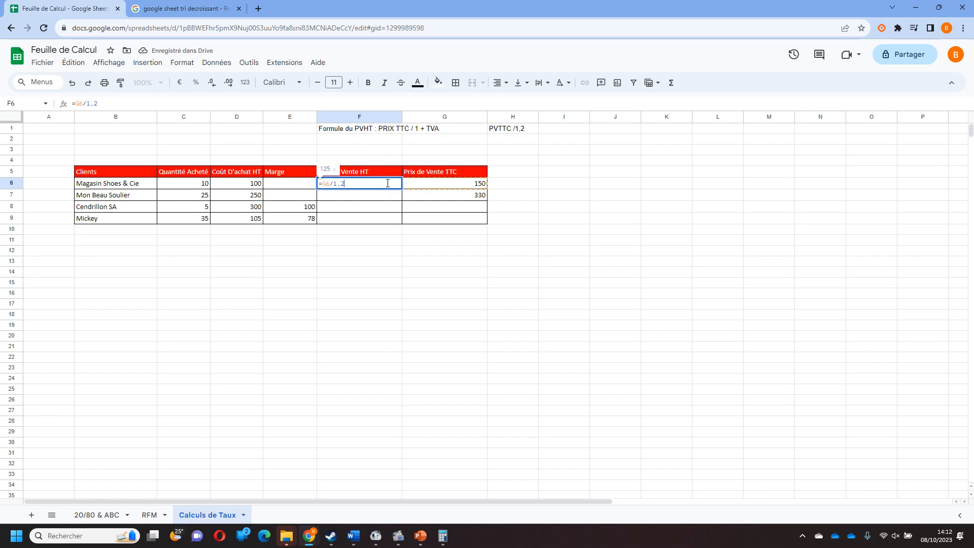
key("ctrl+a")
type("=")
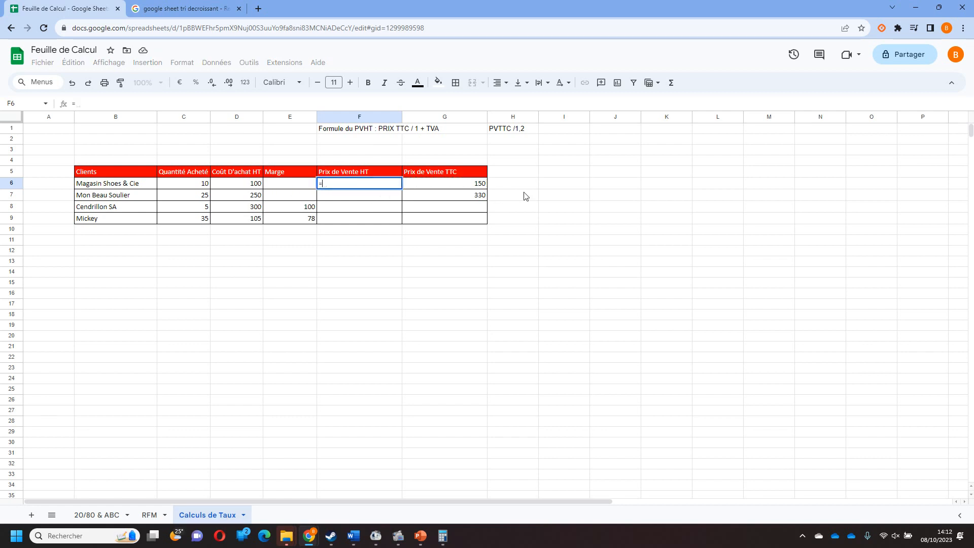
left_click(460, 186)
type("/1,2")
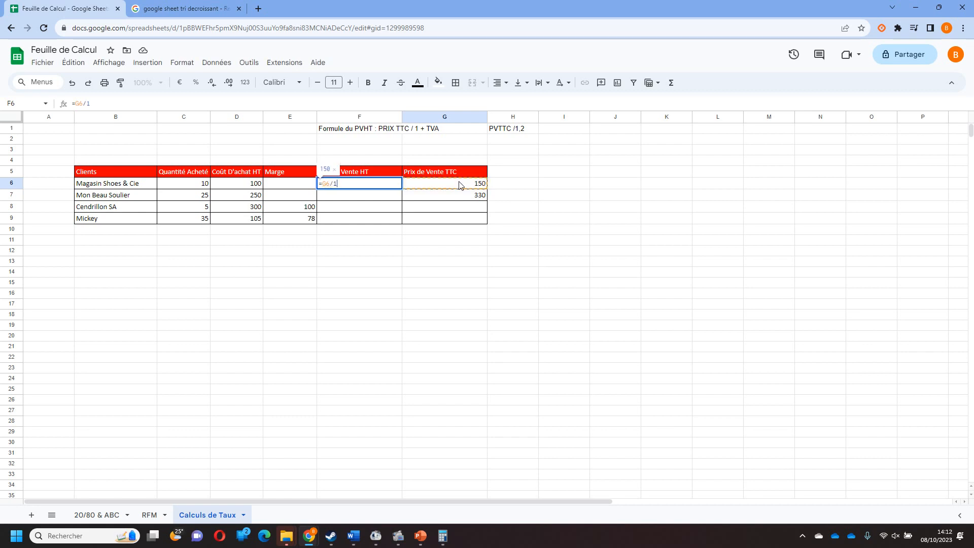
key("Return")
Enter the formula =G7/1,2 in F7 to calculate the Prix de Vente HT for Mon Beau Soulier.
type("=")
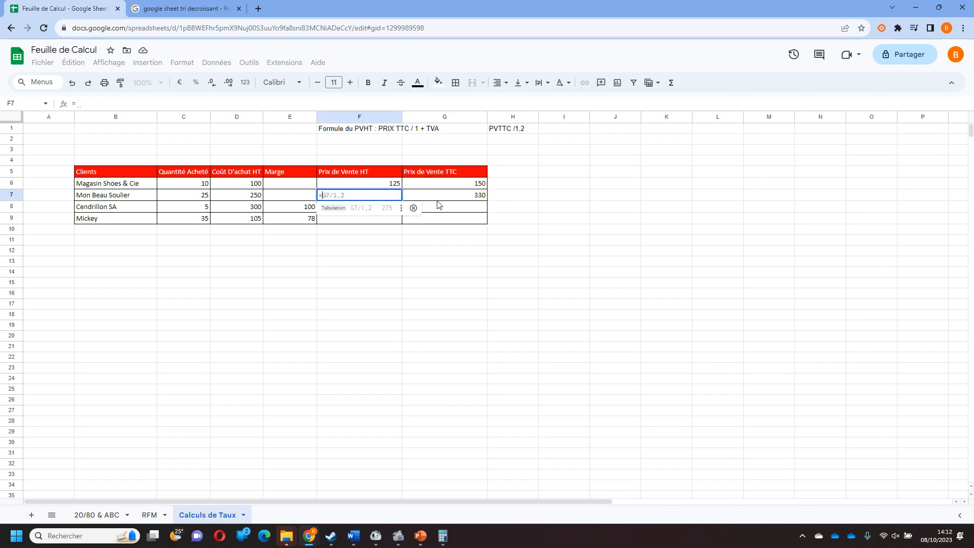
left_click(450, 197)
type("/1,2")
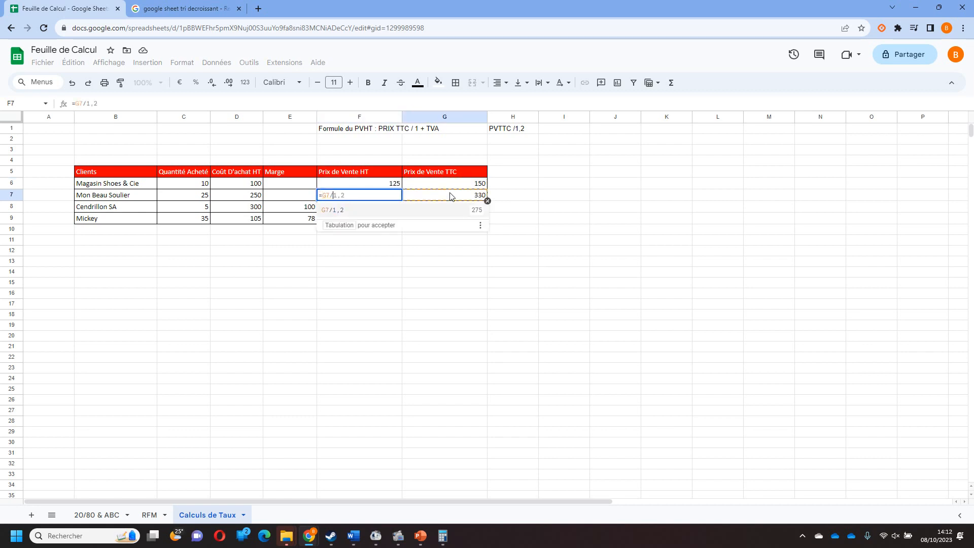
key("Return")
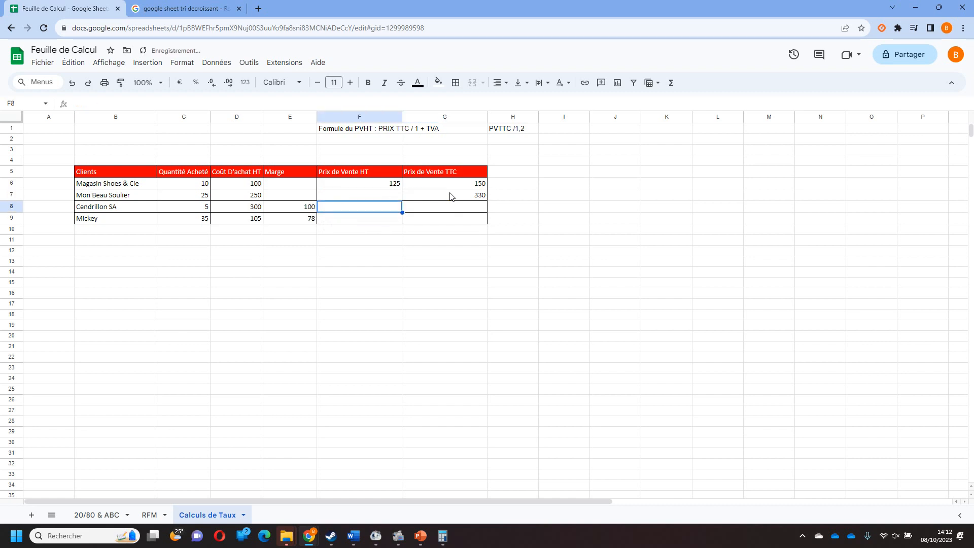
left_click(361, 251)
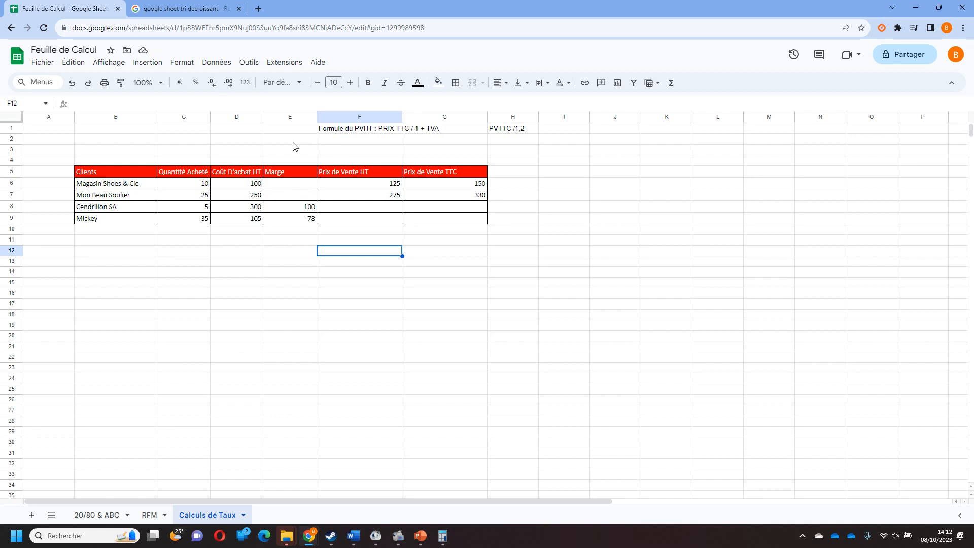
Add the note "Marge = PVHT - CAHT" in cell F2.
left_click(347, 141)
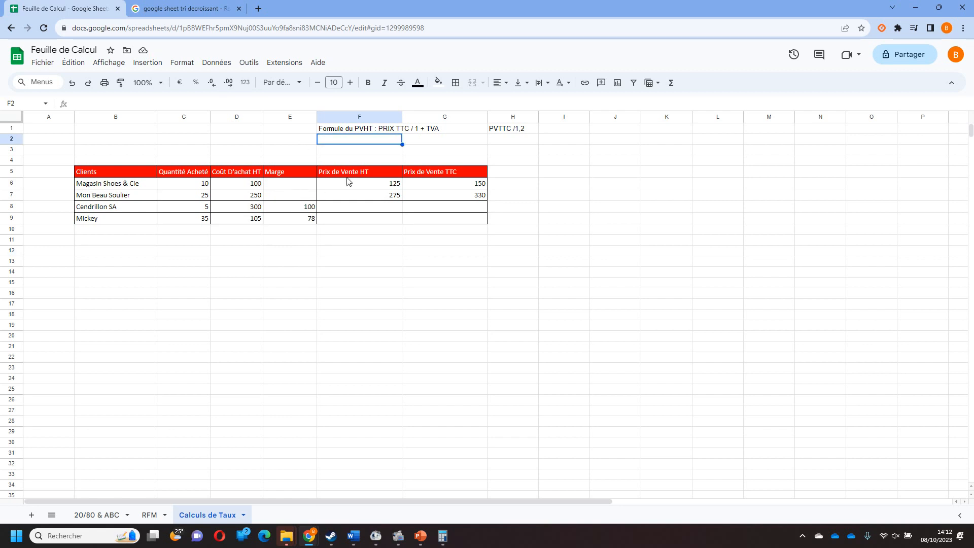
type("MAr")
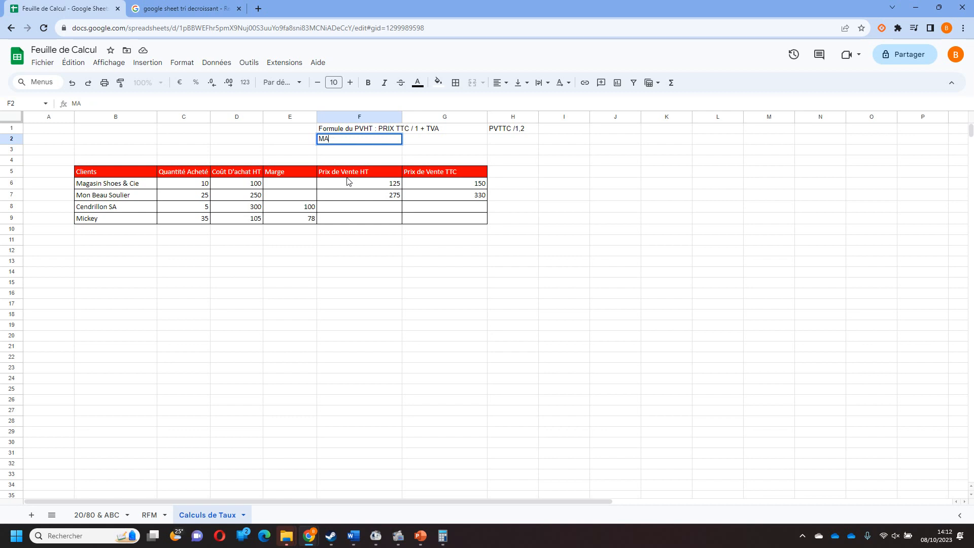
key("BackSpace")
type("arge = PVHT - CTHT")
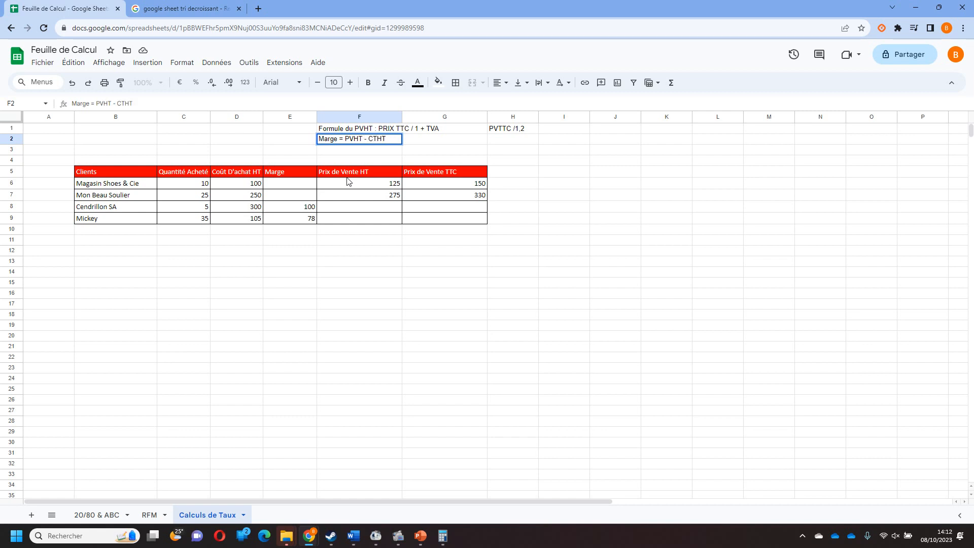
key("BackSpace")
key("BackSpace")
key("BackSpace")
key("BackSpace")
type("CAHT")
key("Return")
Calculate the margin for Magasin Shoes & Cie in E6 with the formula =F6-D6.
left_click(306, 189)
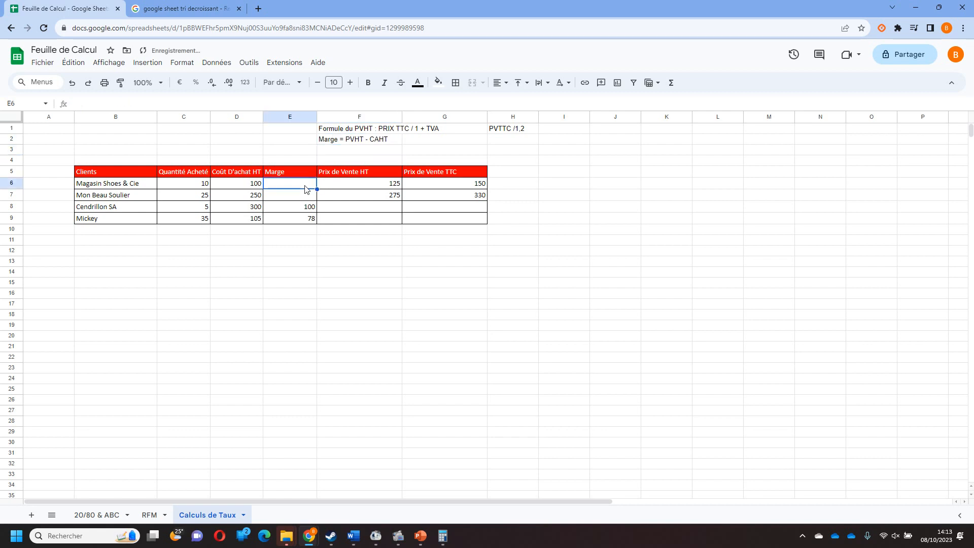
type("=")
left_click(390, 184)
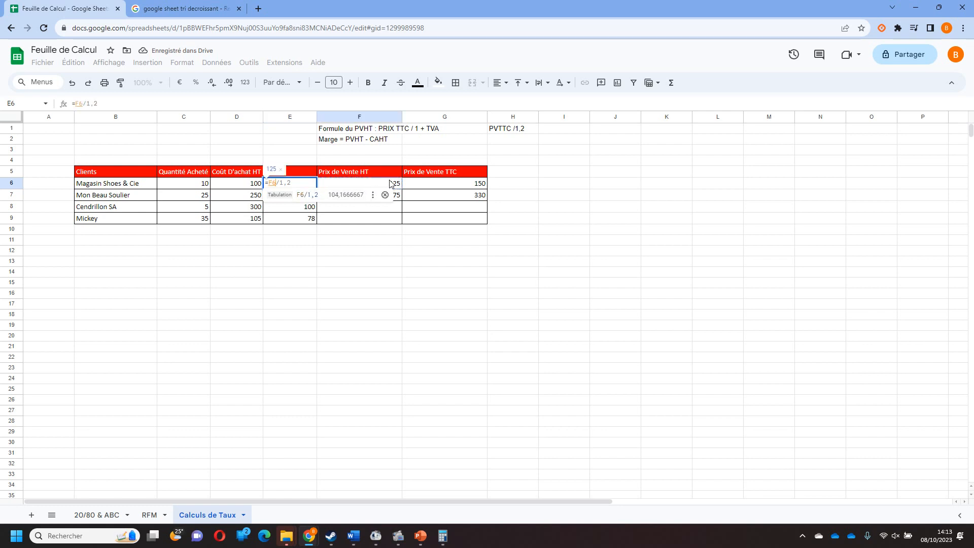
type("-")
left_click(244, 187)
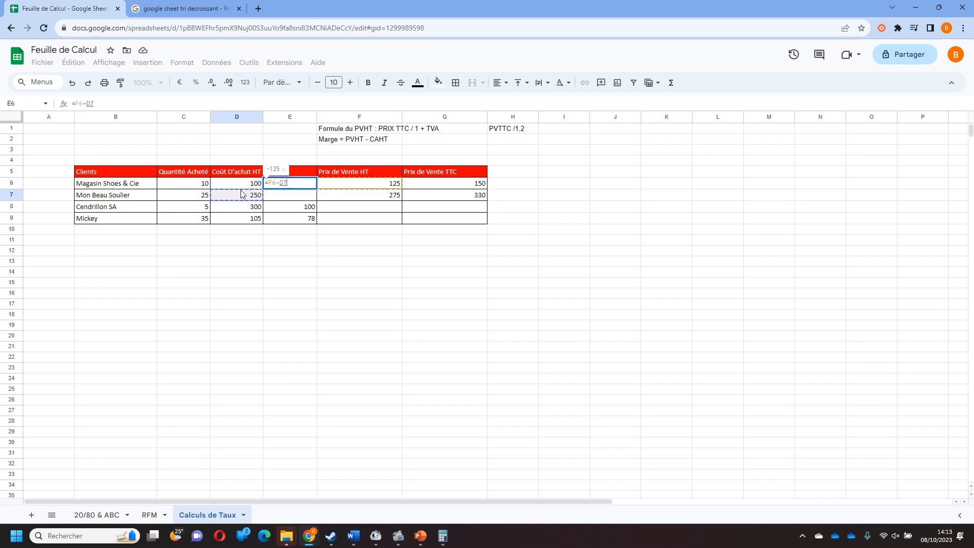
key("Return")
Calculate the margin for Mon Beau Soulier in E7 with the formula =F7-D7.
type("=")
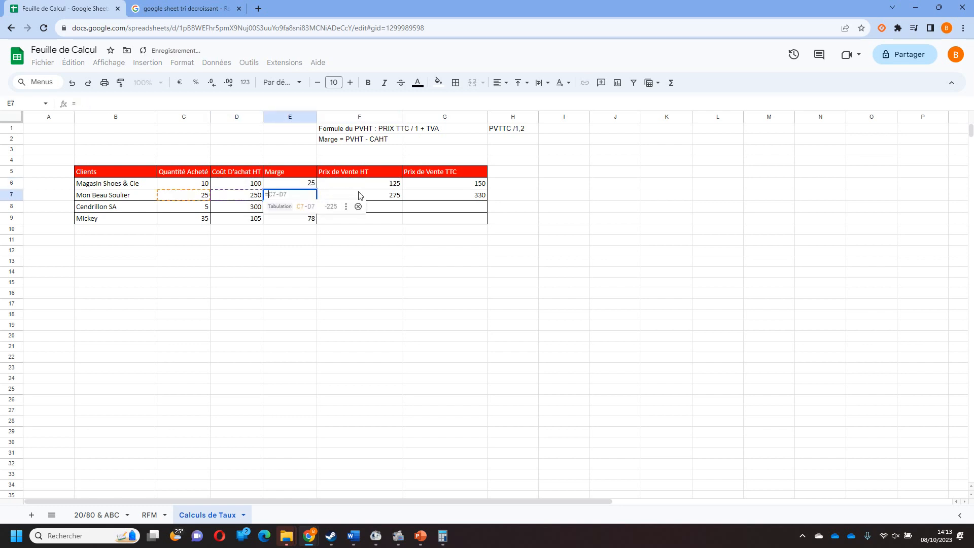
left_click(391, 195)
type("-")
left_click(256, 197)
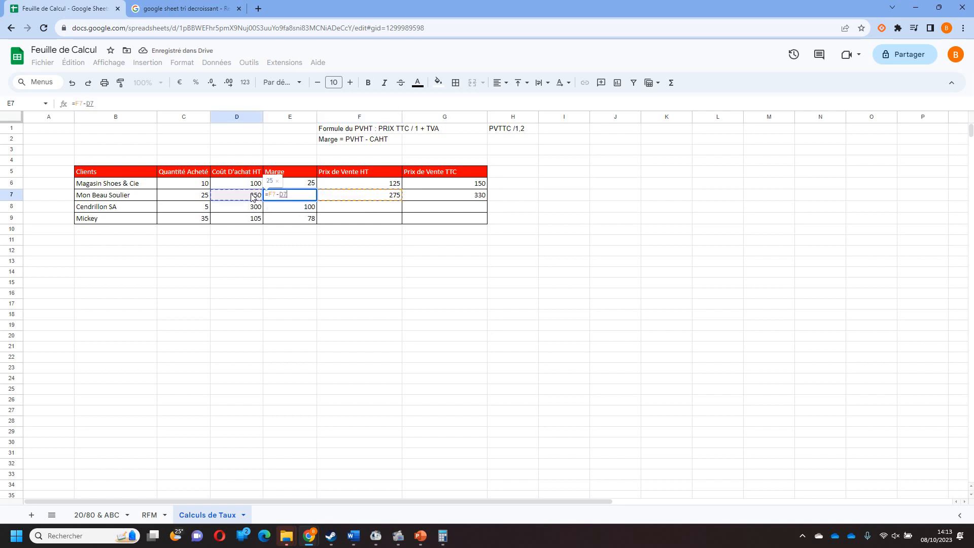
key("Return")
left_click(406, 272)
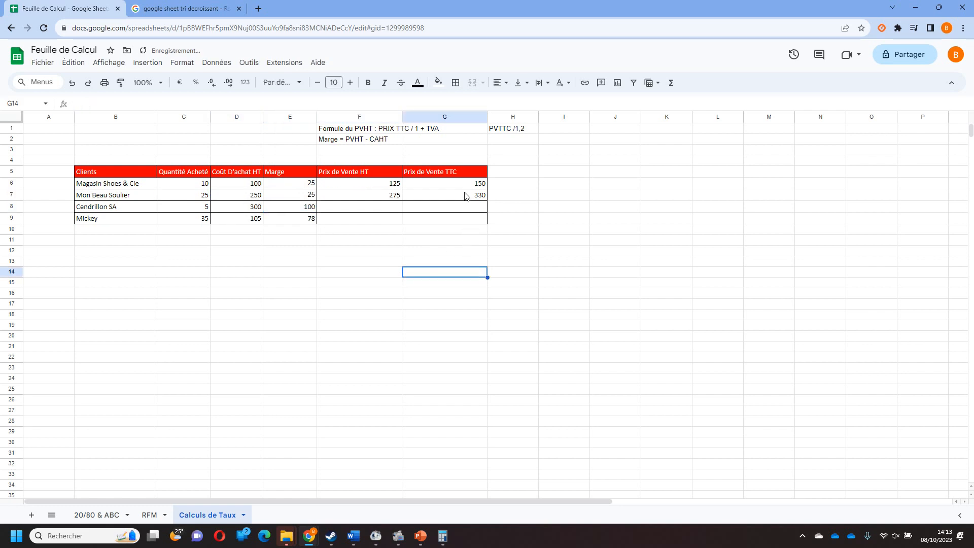
Insert two empty rows above row 3, between the formula notes and the table.
left_click(7, 149)
right_click(7, 149)
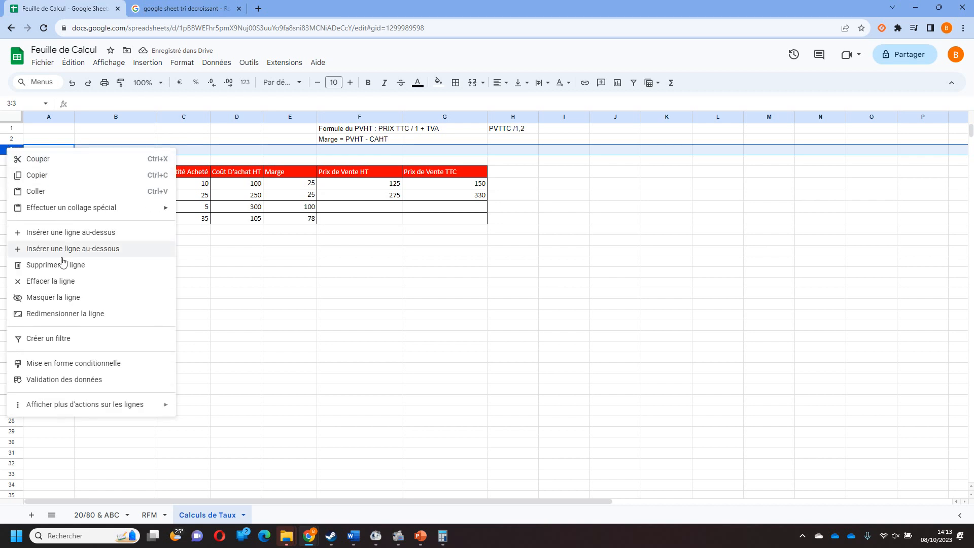
left_click(87, 230)
right_click(15, 151)
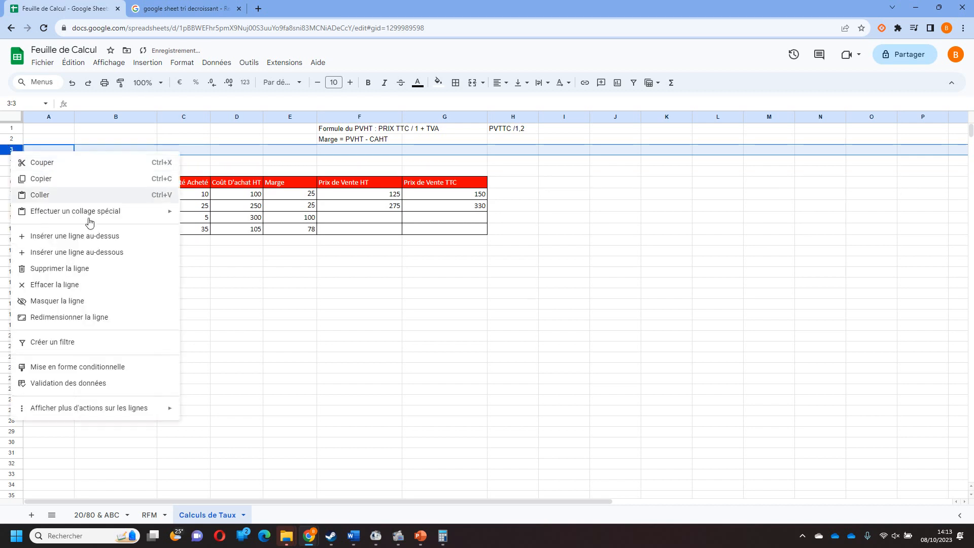
left_click(76, 234)
left_click(270, 361)
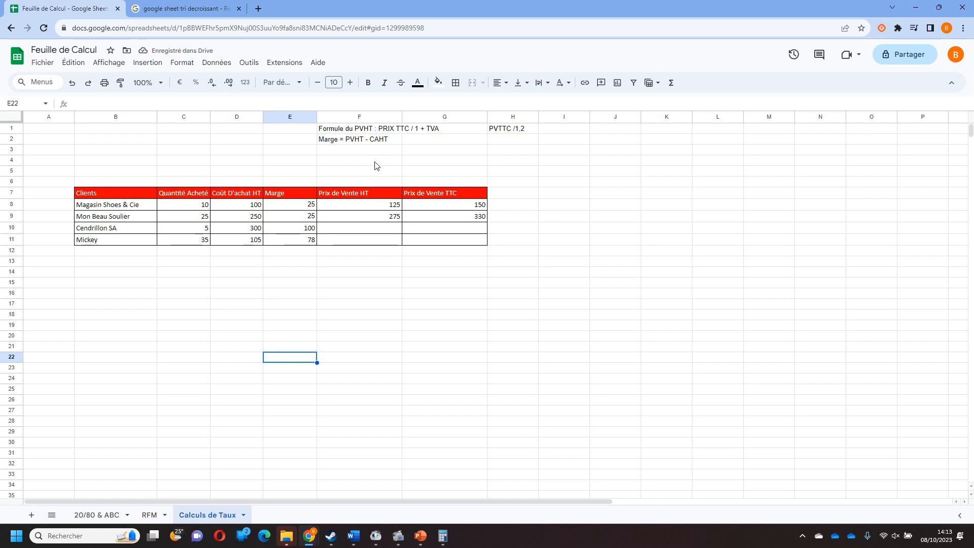
Move the Marge note from F2 to F3 and enter "Formule PVHT : CAHT + Marge" in F2.
left_click(354, 141)
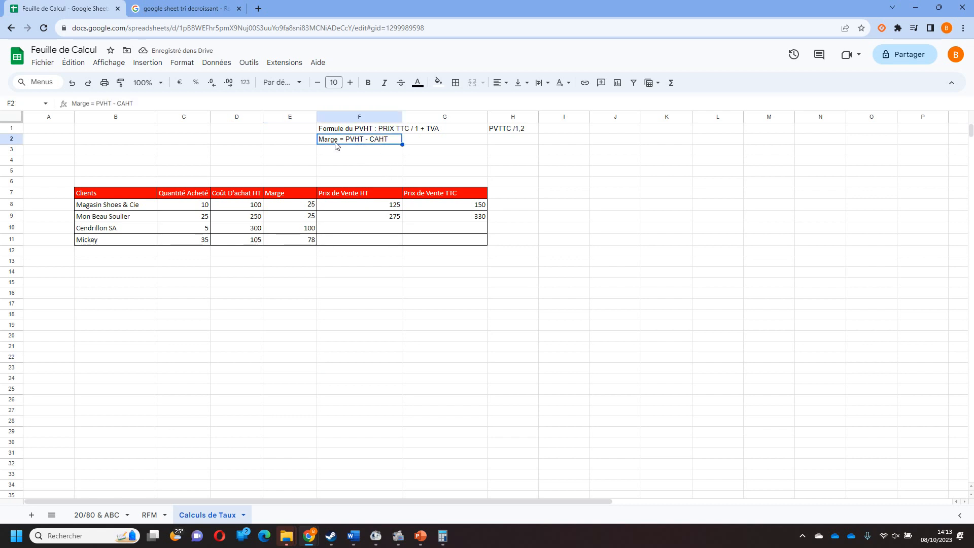
left_click_drag(333, 145, 339, 150)
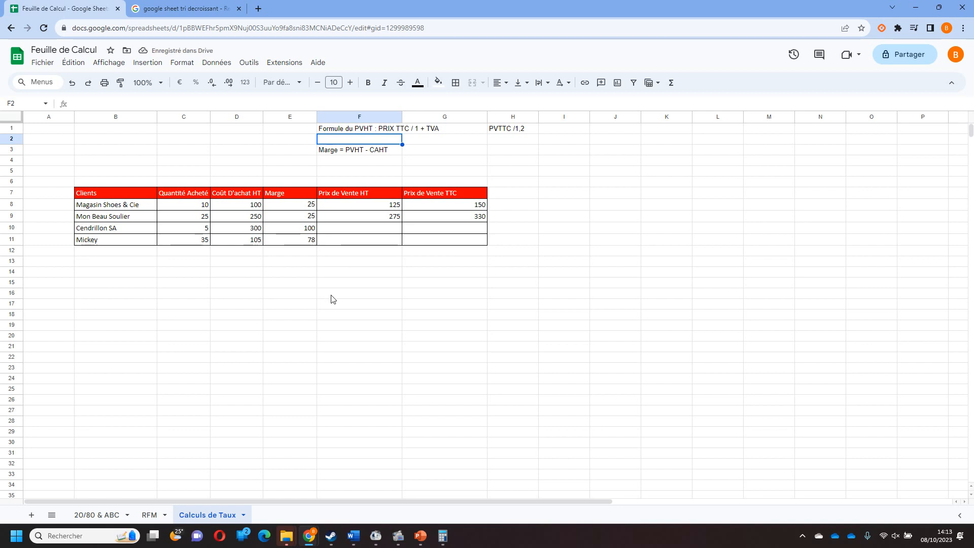
type("For")
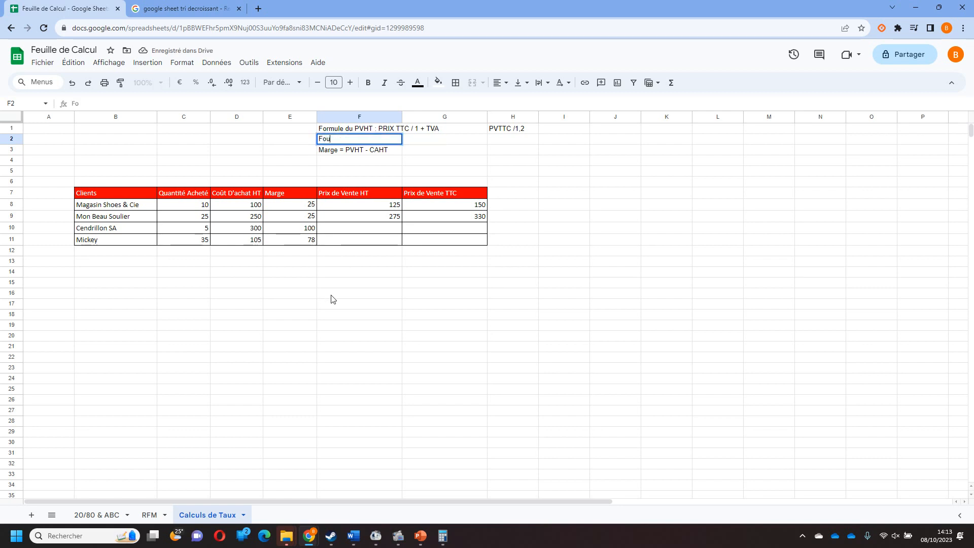
type("mule PVHT")
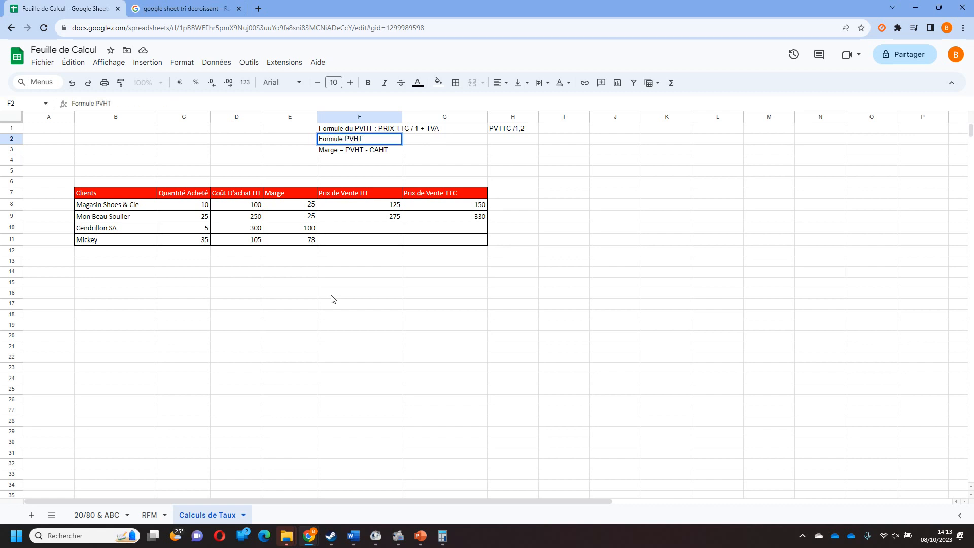
type(" : CAHT + MArg")
key("BackSpace")
key("BackSpace")
key("BackSpace")
type("arge")
key("Return")
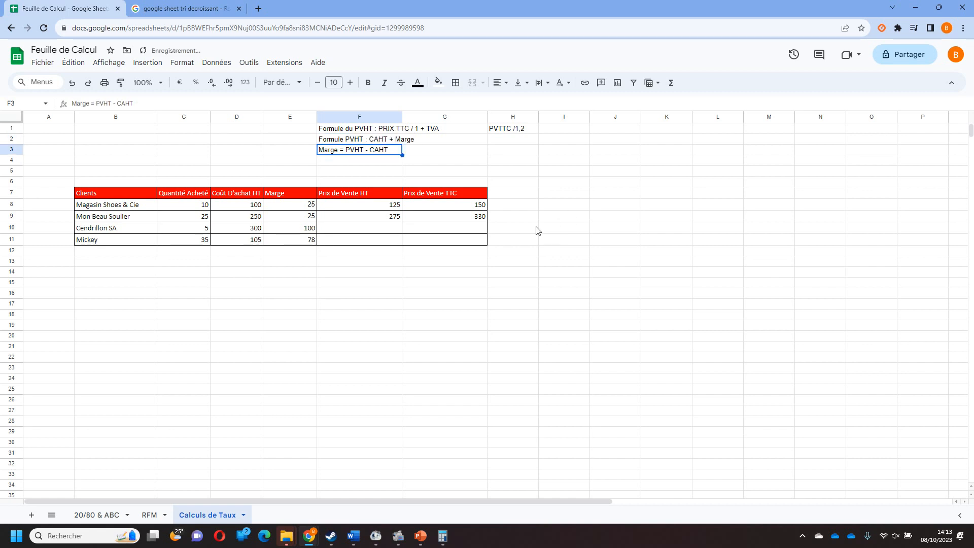
Enter the formula =D10+E10 in F10 to calculate the Prix de Vente HT for Cendrillon SA.
left_click(394, 232)
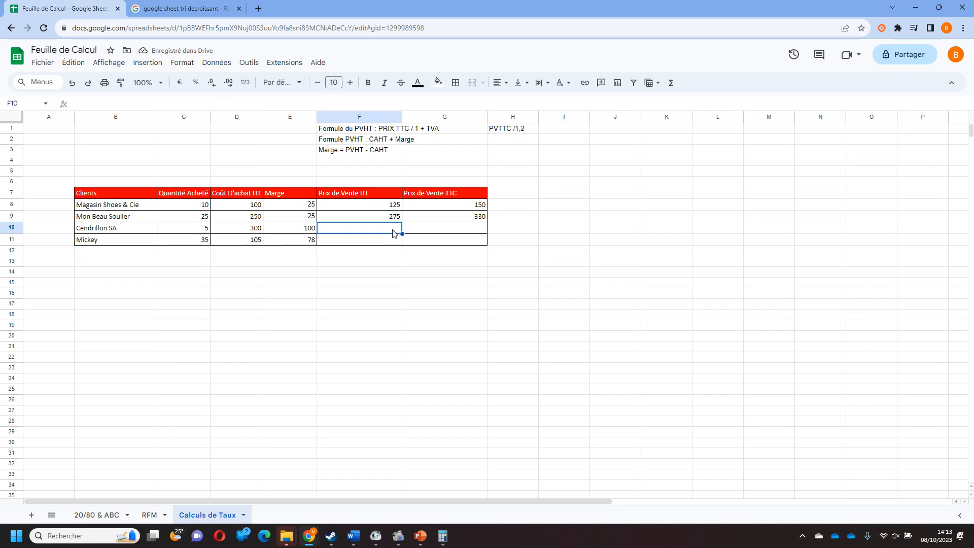
type("=")
left_click(244, 231)
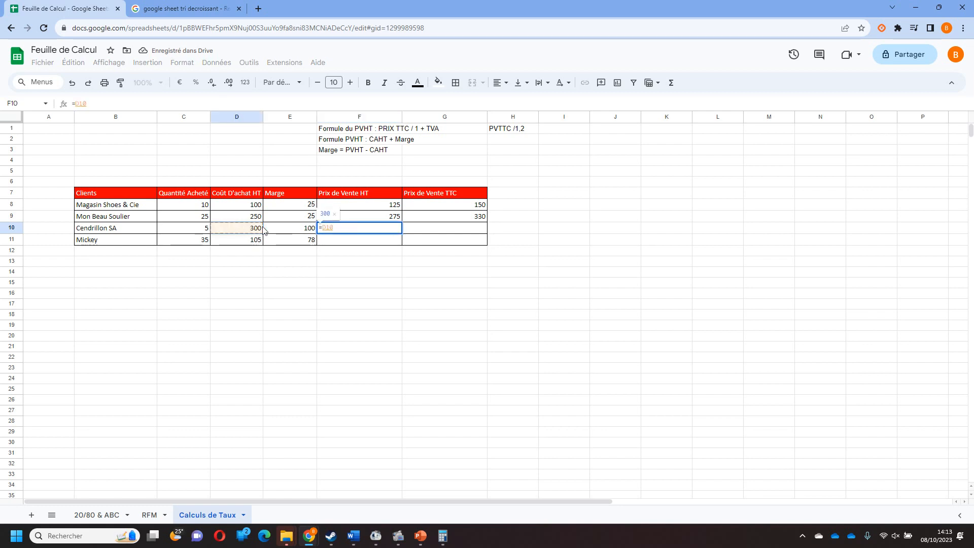
type("+")
left_click(299, 230)
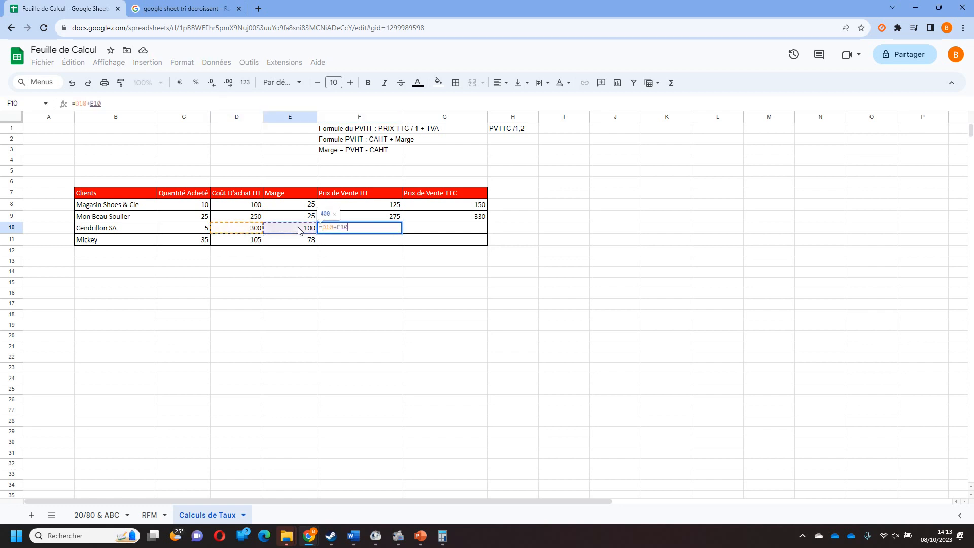
key("Return")
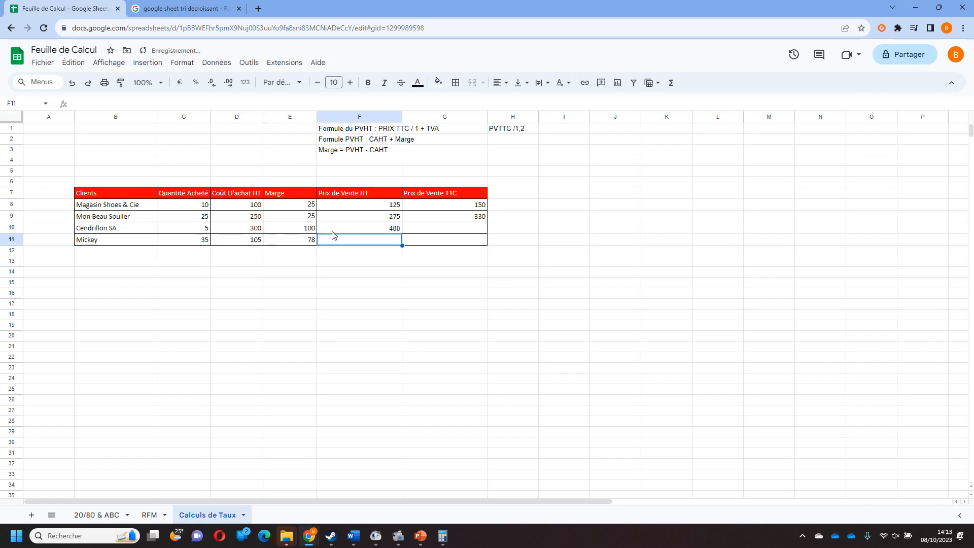
Enter the formula =D11+E11 in F11 to calculate the Prix de Vente HT for Mickey.
type("=")
left_click(256, 241)
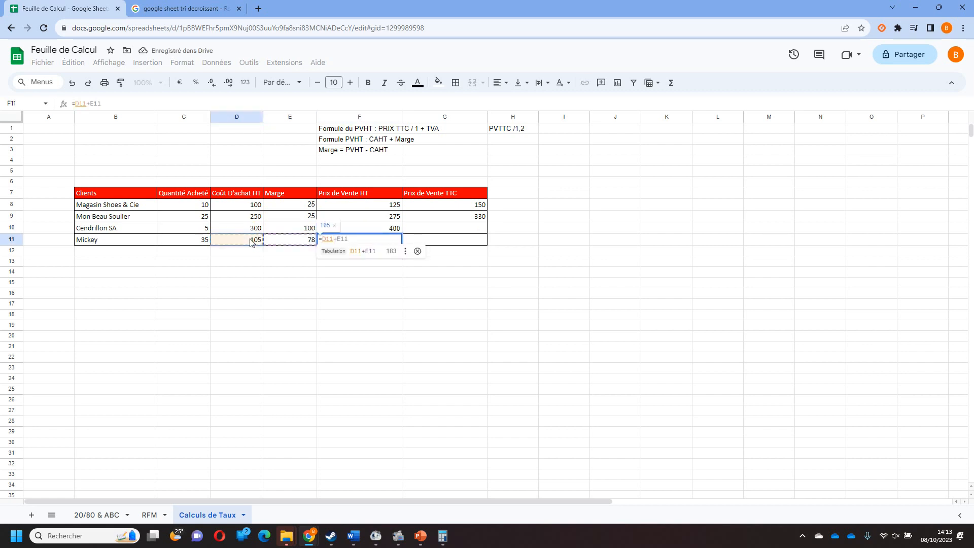
type("+")
left_click(303, 244)
key("Return")
left_click(374, 285)
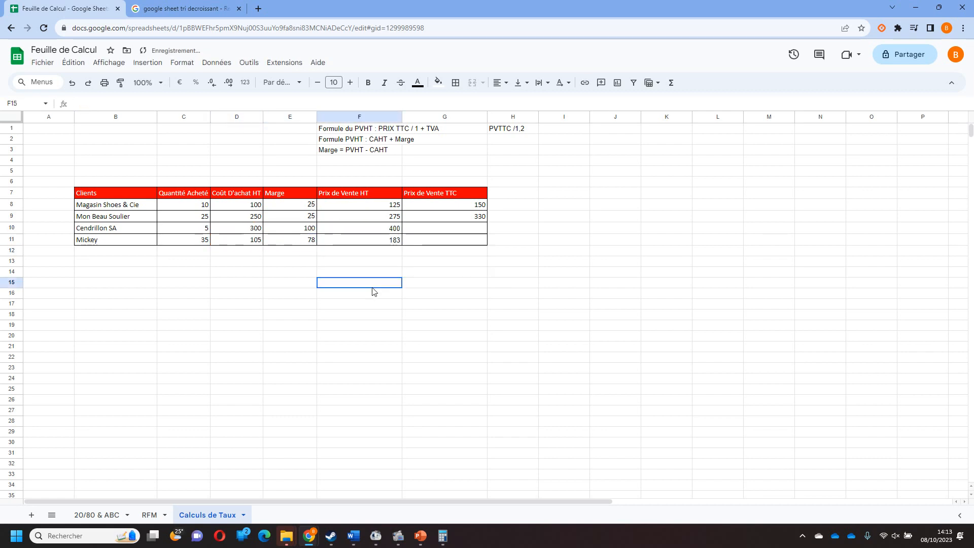
Add the note "PV TTC = PVHT x 1 + TVA soit PVHT x 1,2" in F4, below the Marge note.
left_click(362, 158)
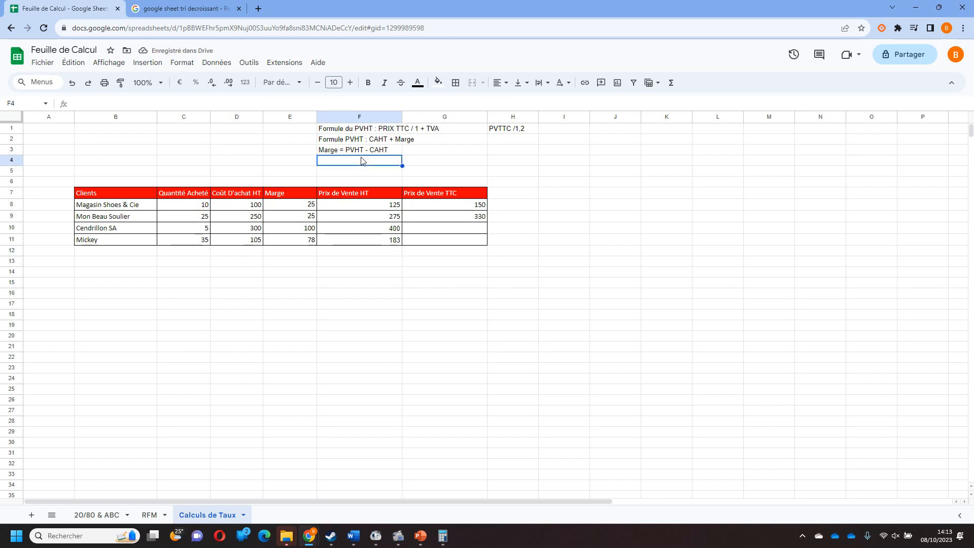
type("PV")
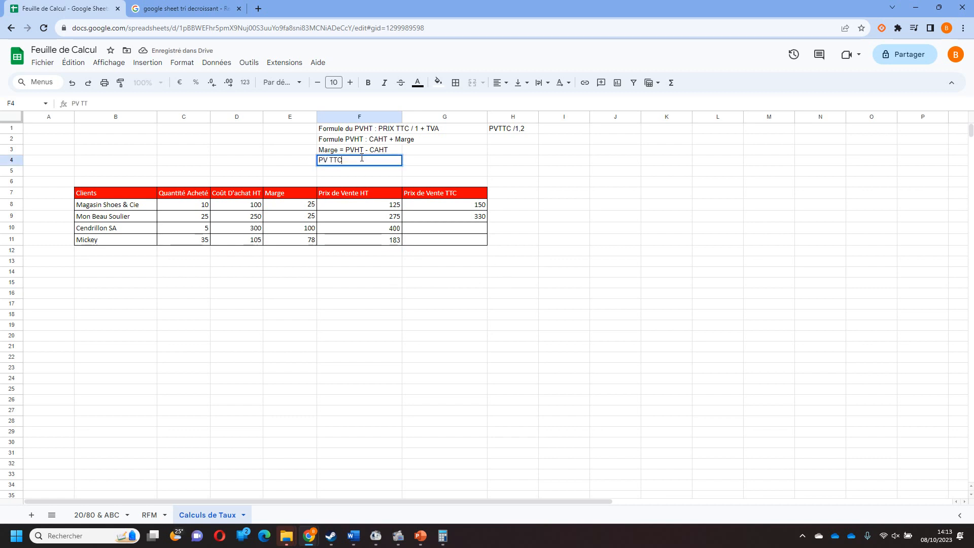
type(" TTC = PVH")
type("T x 1 + T")
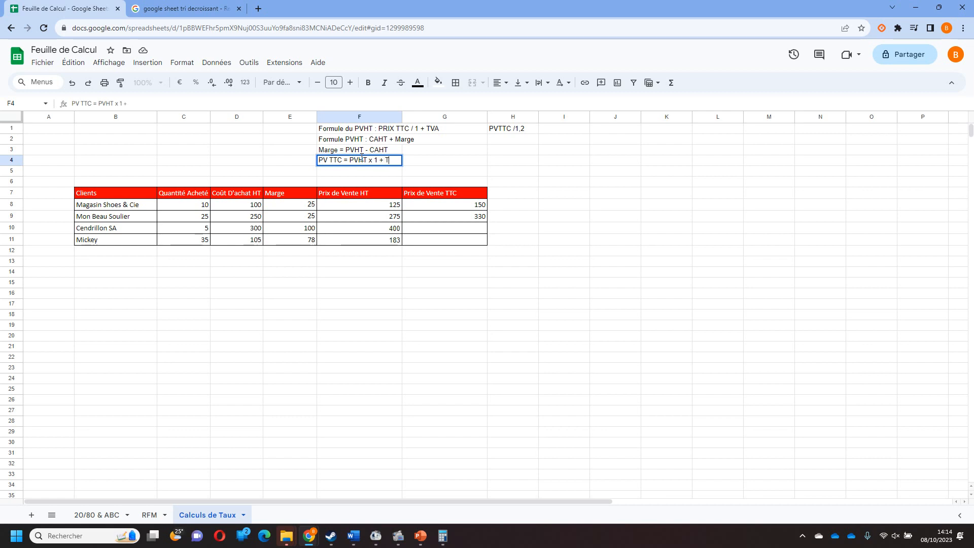
type("VA")
type(" soit P")
type("VHT x 1")
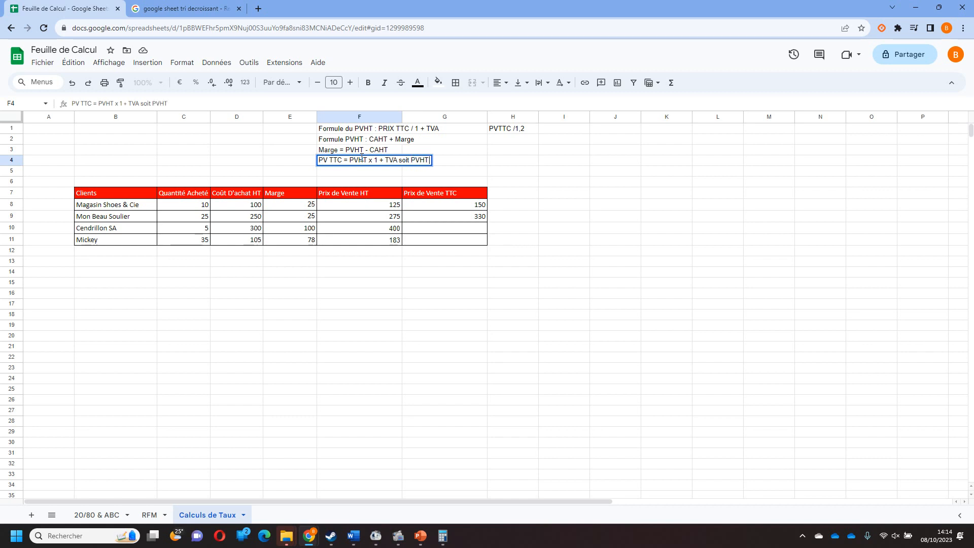
type(",2")
key("Return")
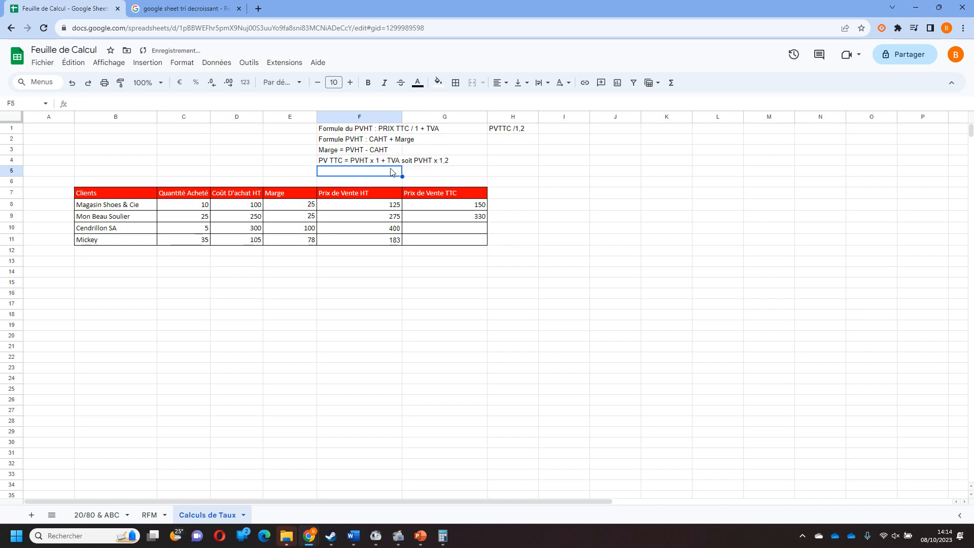
Calculate the Prix de Vente TTC for Cendrillon SA in G10 with the formula =F10*1,2.
left_click(453, 219)
left_click(452, 230)
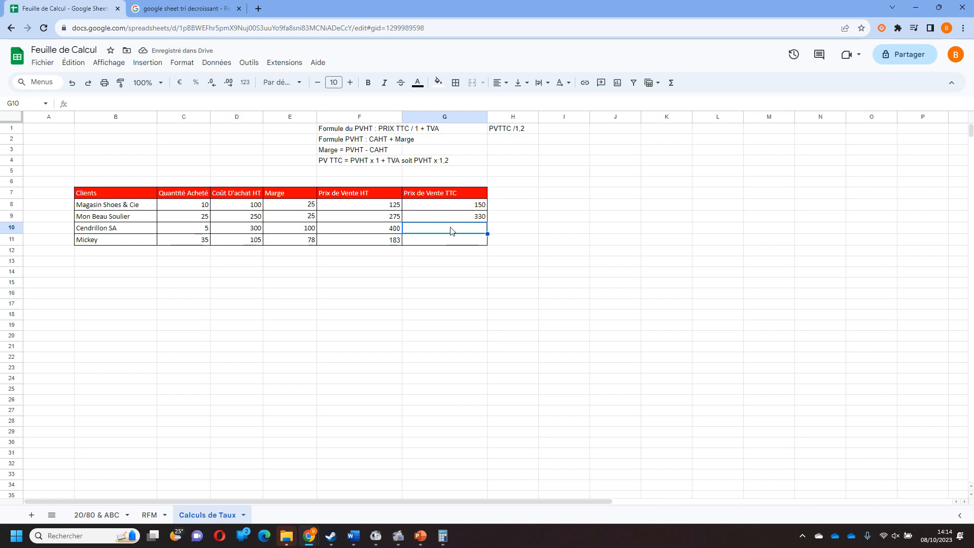
type("=")
left_click(383, 230)
type("*1,2")
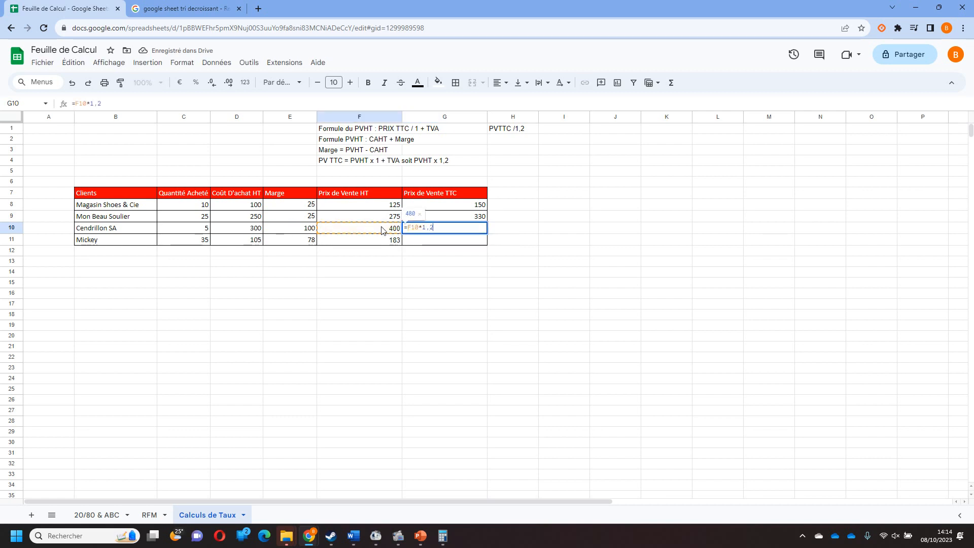
key("Return")
Calculate the Prix de Vente TTC for Mickey in G11 with the formula =F11*1,2.
type("=")
left_click(384, 242)
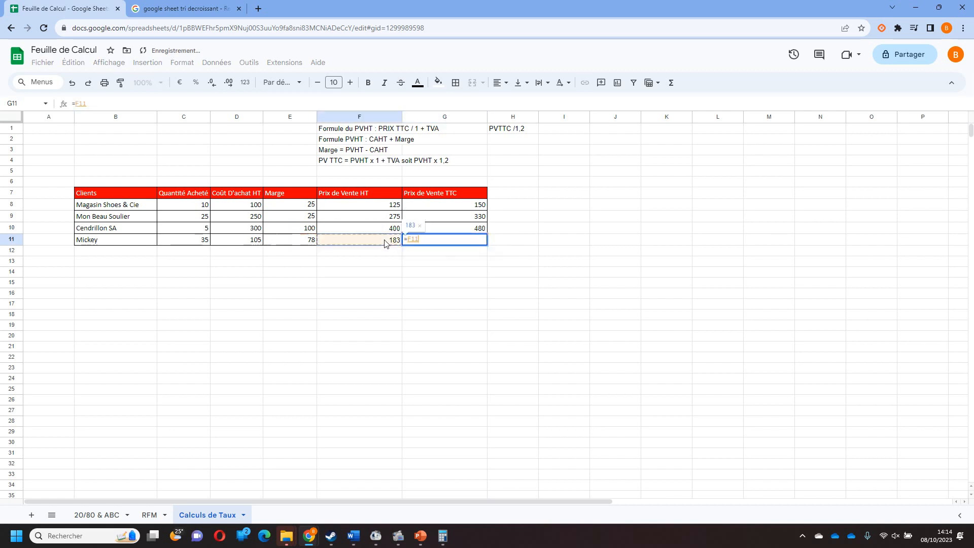
type("*1,2")
left_click(455, 315)
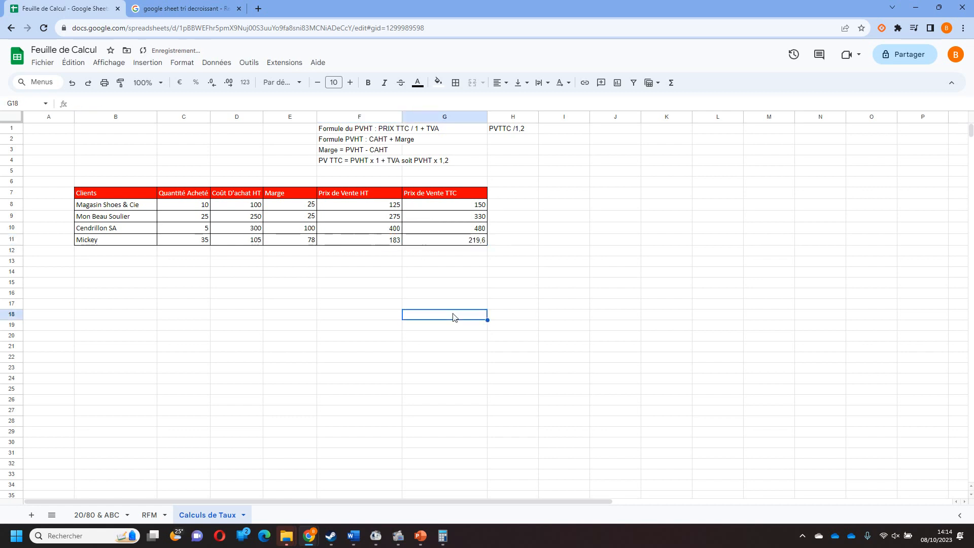
Add the column heading "Chiffres d'affaires" in H7, next to Prix de Vente TTC.
left_click(514, 198)
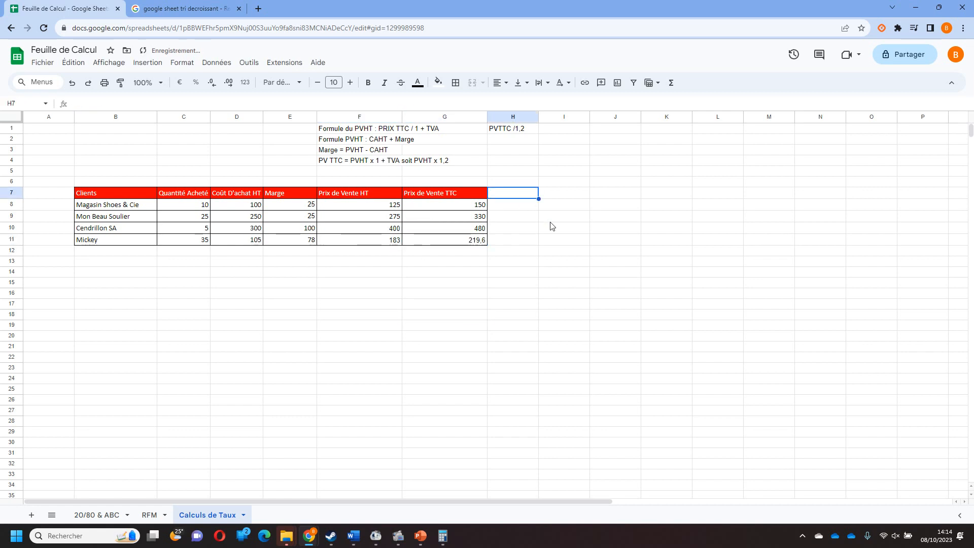
type("Chiffres ")
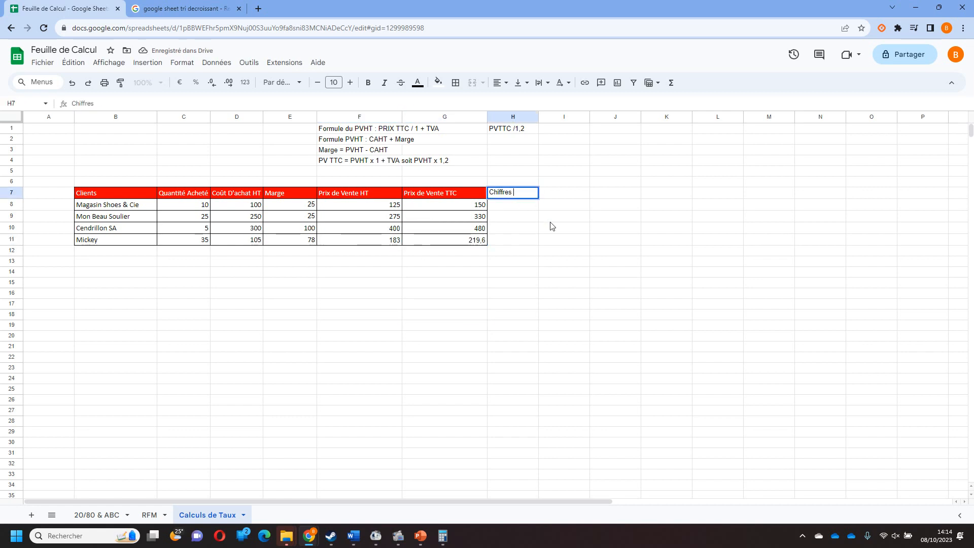
type("d'affaires")
key("Return")
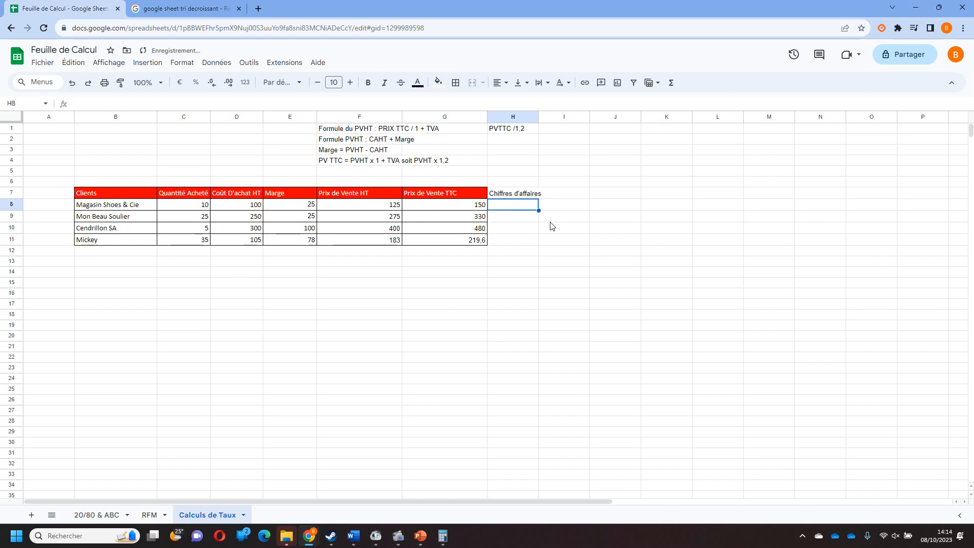
Copy the formatting of the Prix de Vente TTC column, G7:G11, onto H7:H11.
left_click(461, 197)
left_click_drag(461, 198, 455, 241)
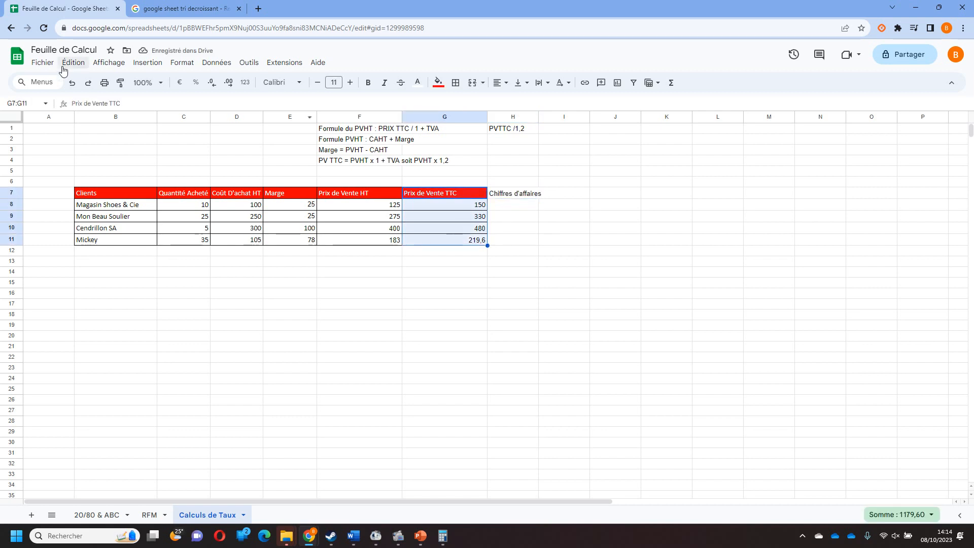
left_click(120, 87)
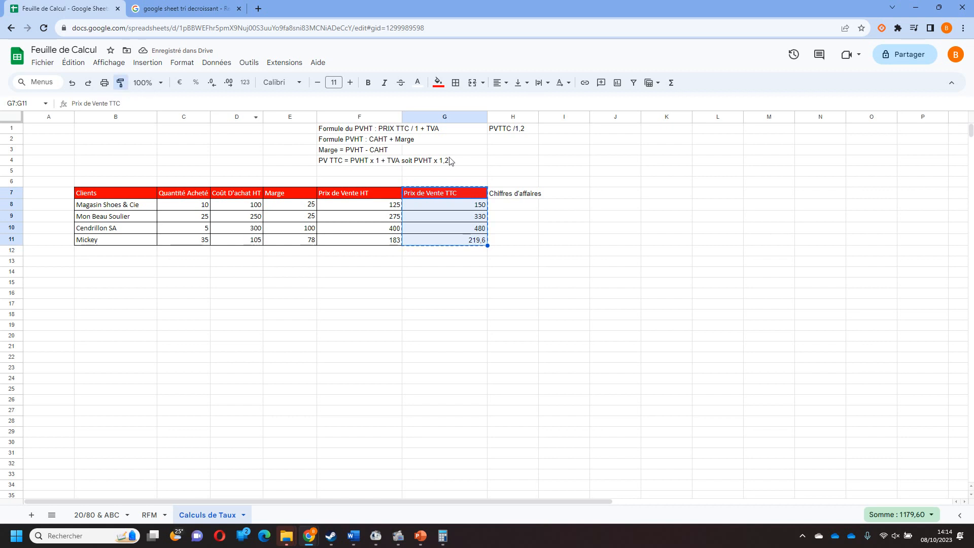
left_click_drag(523, 195, 517, 241)
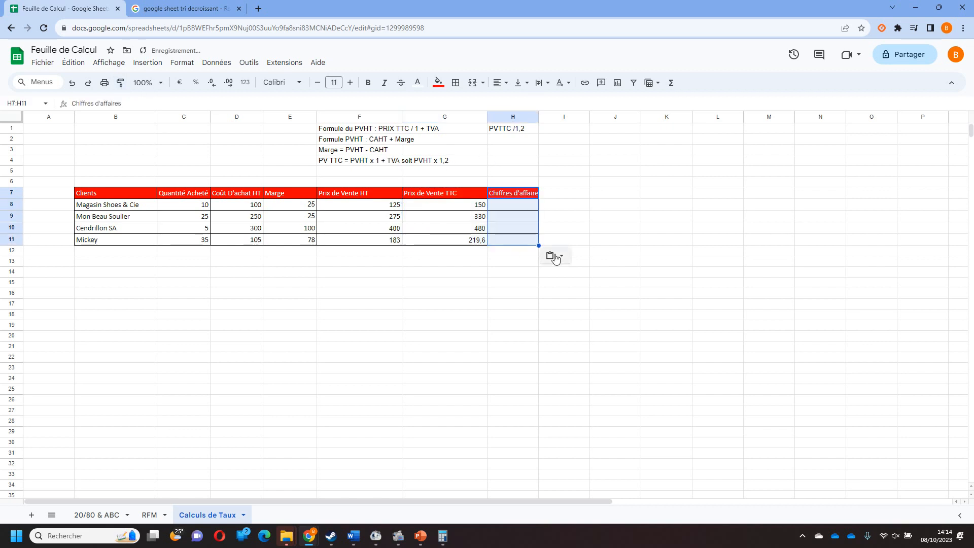
Widen column H to fit the whole Chiffres d'affaires heading.
left_click(540, 114)
left_click(532, 116)
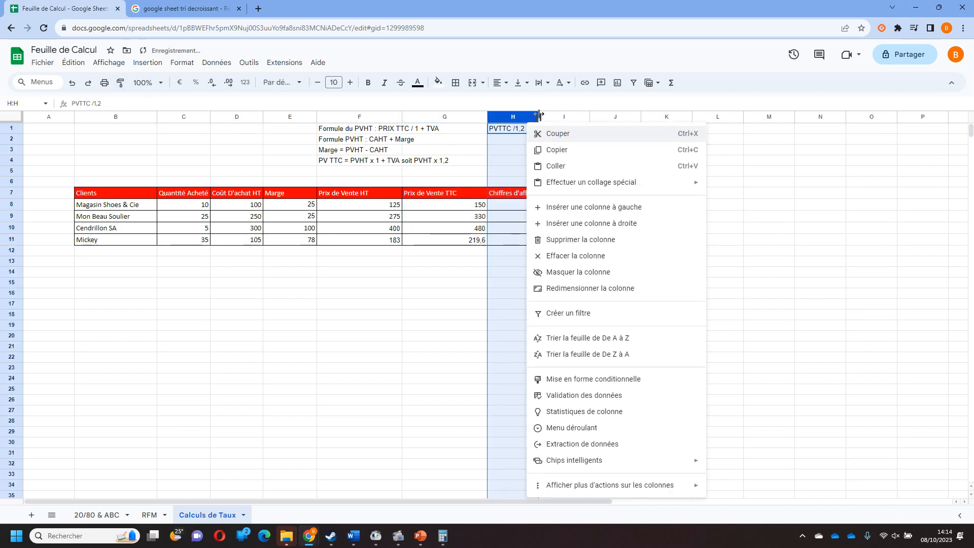
left_click(469, 208)
left_click(519, 182)
left_click_drag(538, 116, 572, 116)
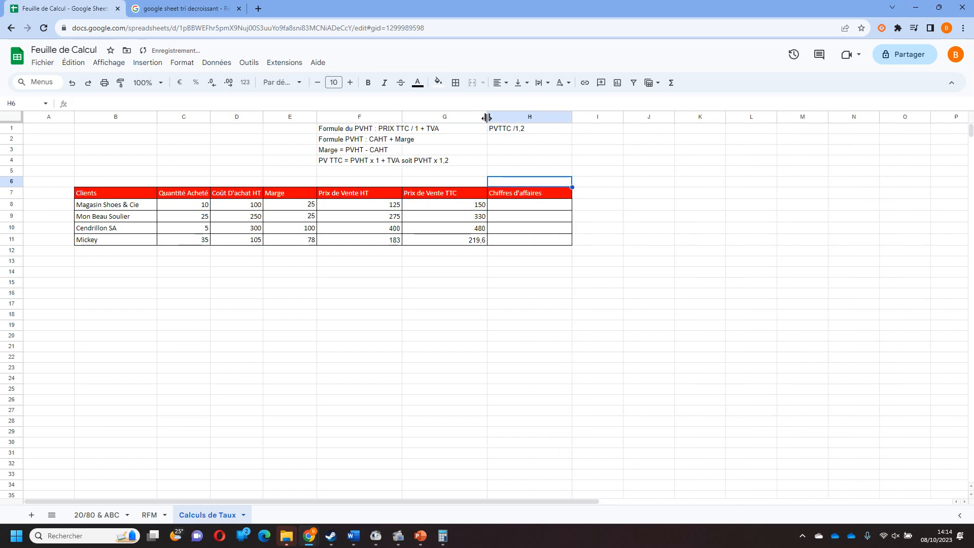
Insert an empty row above row 5 and enter the note "Formule CA : Q x P" in F5.
left_click(535, 242)
left_click(385, 172)
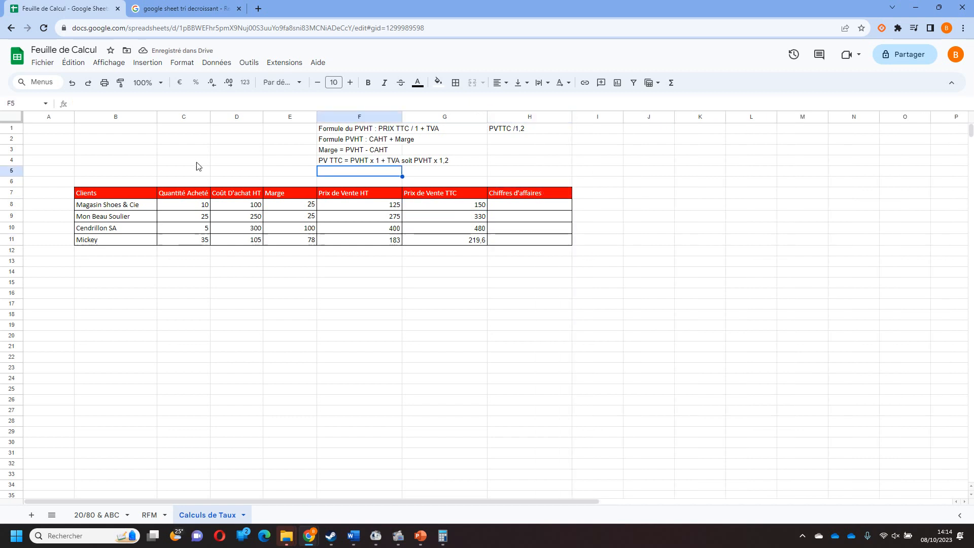
right_click(12, 171)
left_click(79, 258)
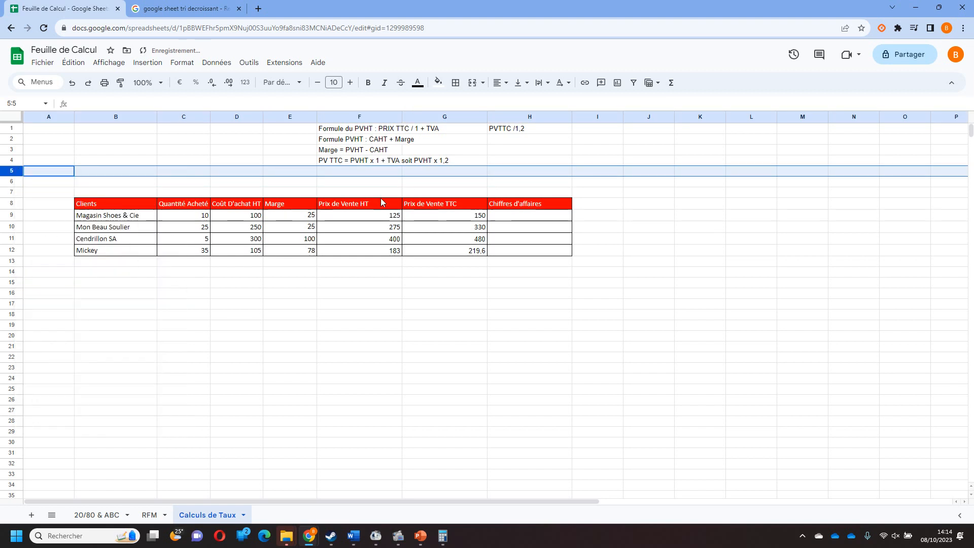
left_click(360, 173)
type("Formule ")
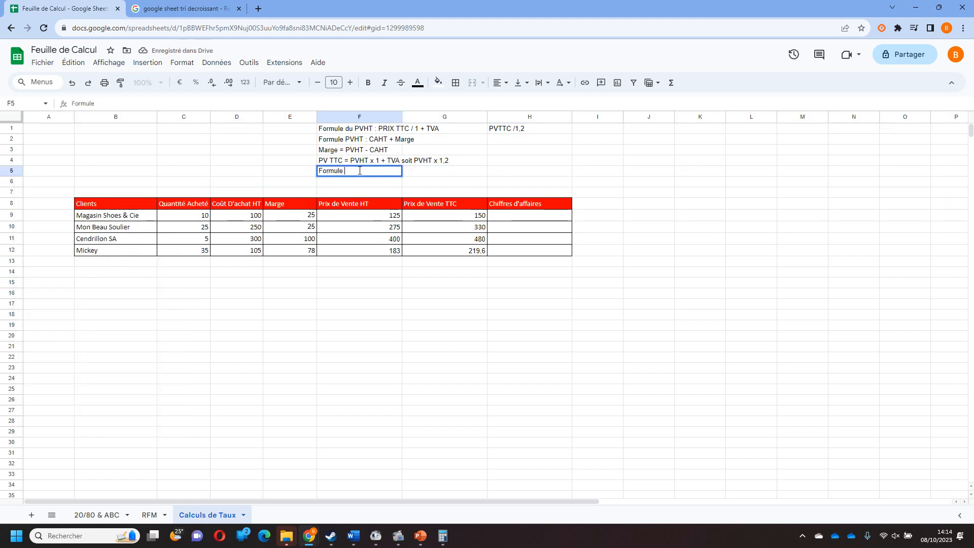
type("CA : Q x P")
Calculate the Chiffres d'affaires for Magasin Shoes & Cie in H9 with the formula =G9*C9.
left_click(513, 221)
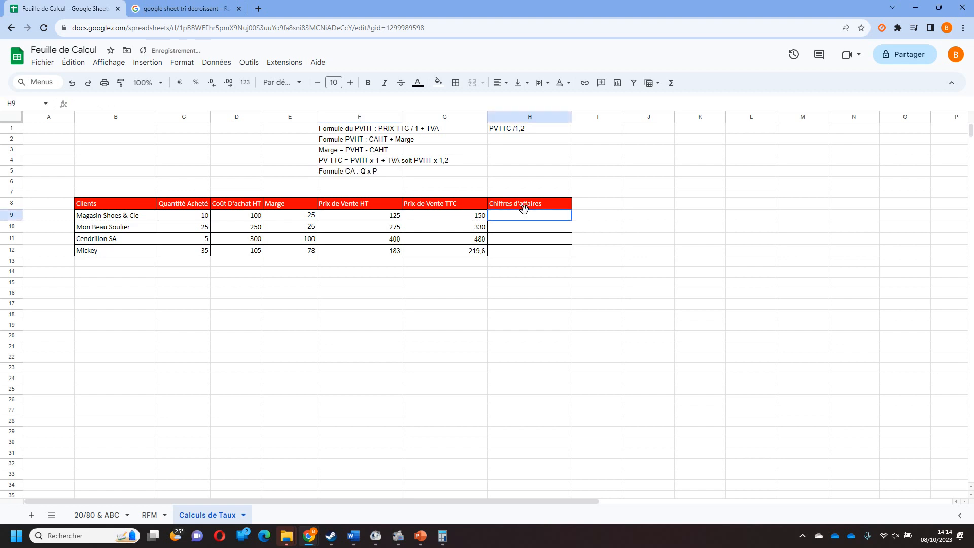
type("=")
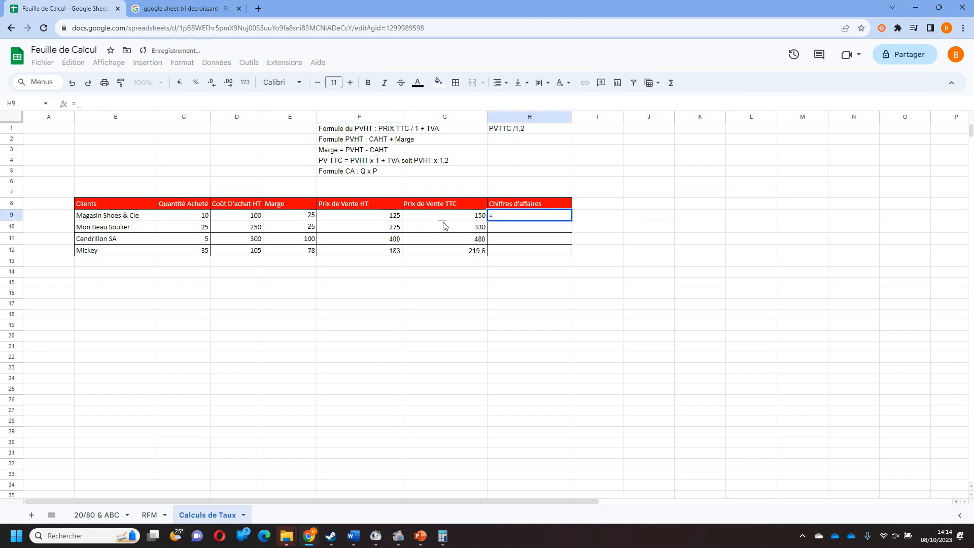
left_click(443, 219)
type("*")
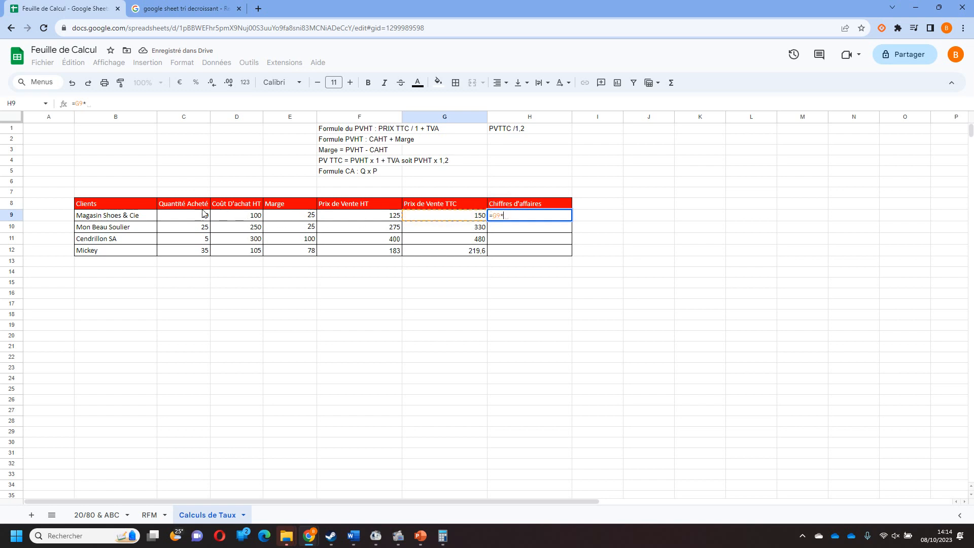
left_click(200, 215)
key("Return")
Fill the Chiffres d'affaires formula from H9 down to H12 for the remaining clients.
left_click(566, 216)
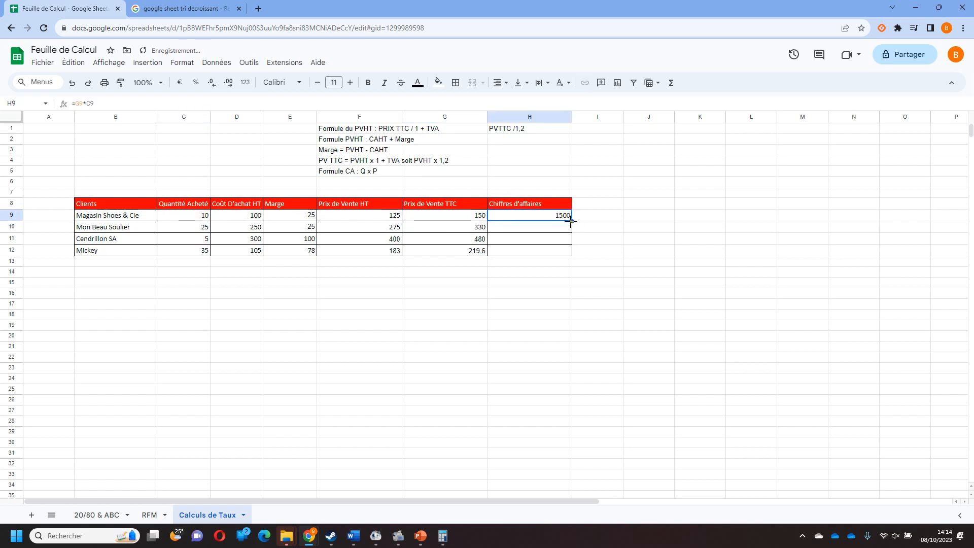
left_click_drag(572, 221, 569, 251)
left_click(539, 295)
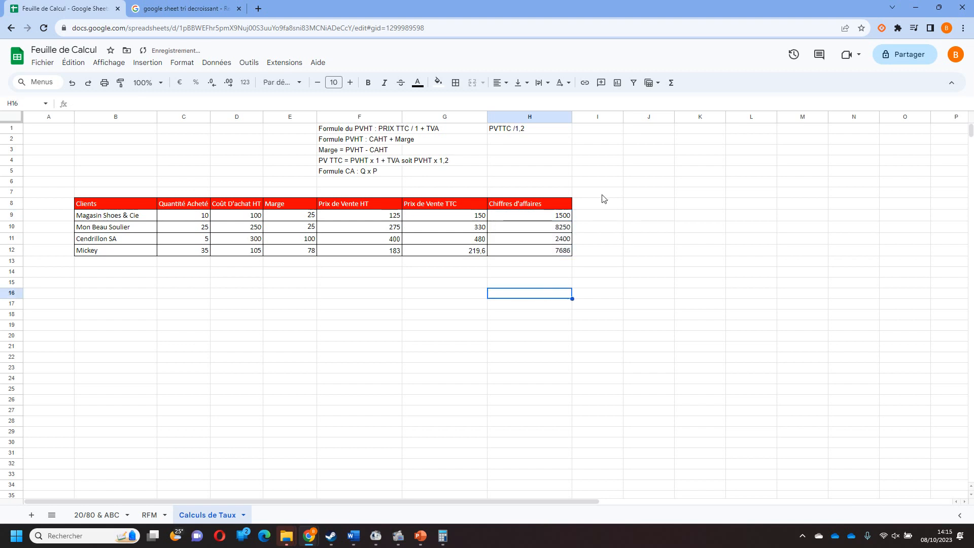
Insert one empty row above and one below row 6, between the formula notes and the table.
left_click(10, 181)
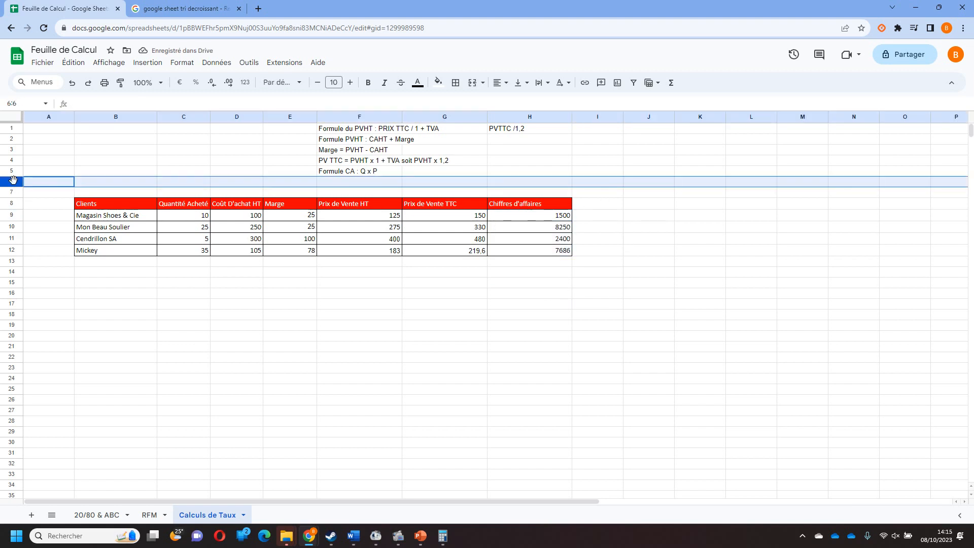
right_click(10, 181)
left_click(71, 266)
right_click(7, 180)
left_click(71, 282)
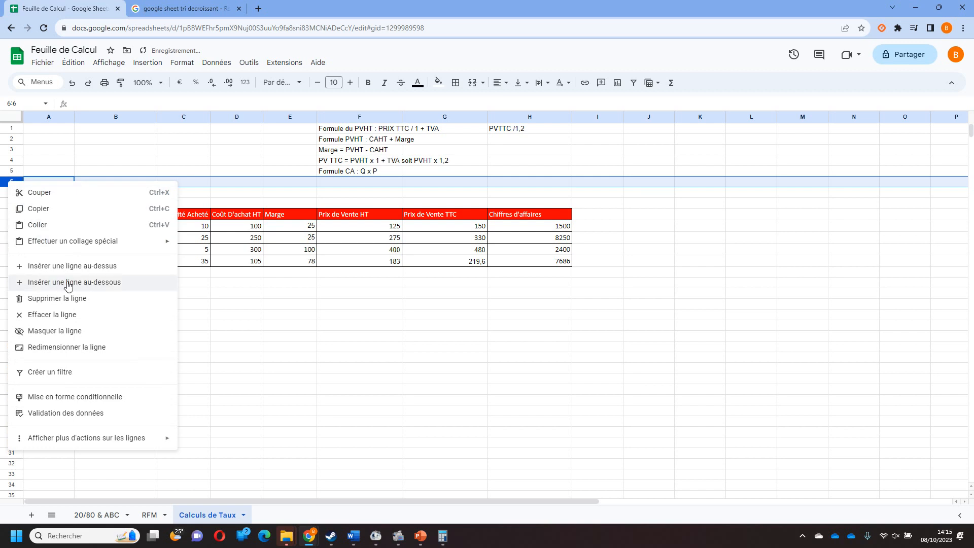
left_click(387, 371)
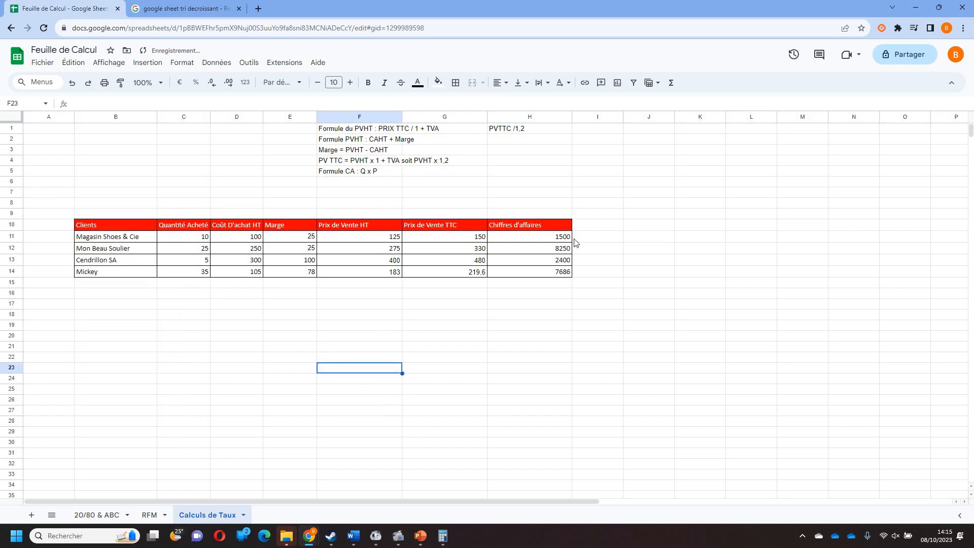
Add the column headers Taux de Marge, Taux de MArque and Coefficient Multiplicateur in I10, J10 and K10.
left_click(591, 226)
type("Taux de ")
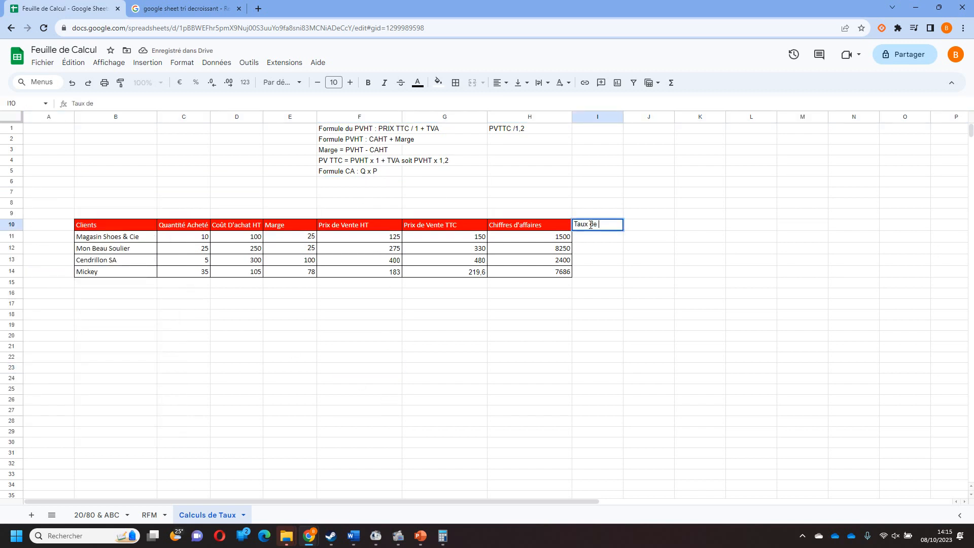
type("Marge")
key("Tab")
type("Ta")
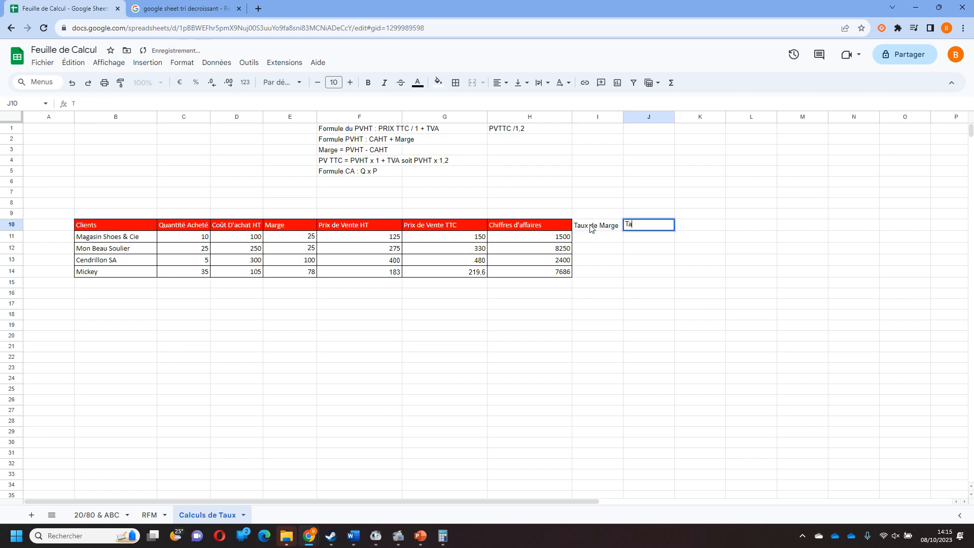
type("ux de MArque")
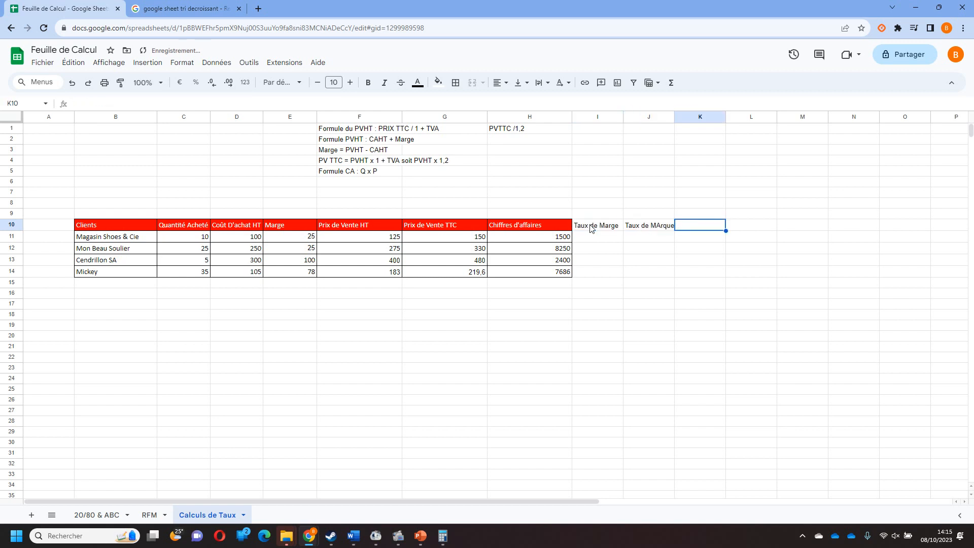
type("Coefficien")
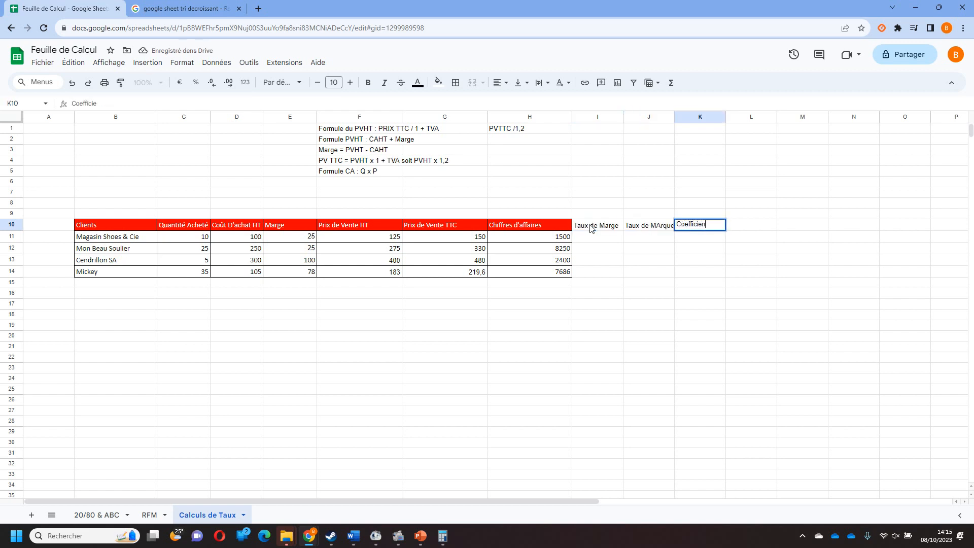
type("t Multiplicateur")
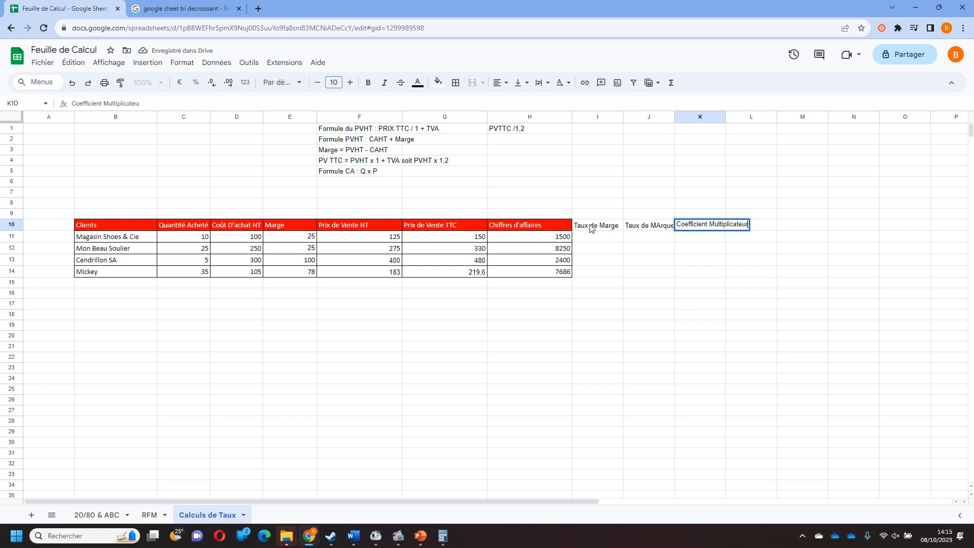
key("Return")
Copy the formatting of the Chiffres d'affaires column H10:H14 onto the three new columns I10:K14.
left_click_drag(528, 224, 540, 272)
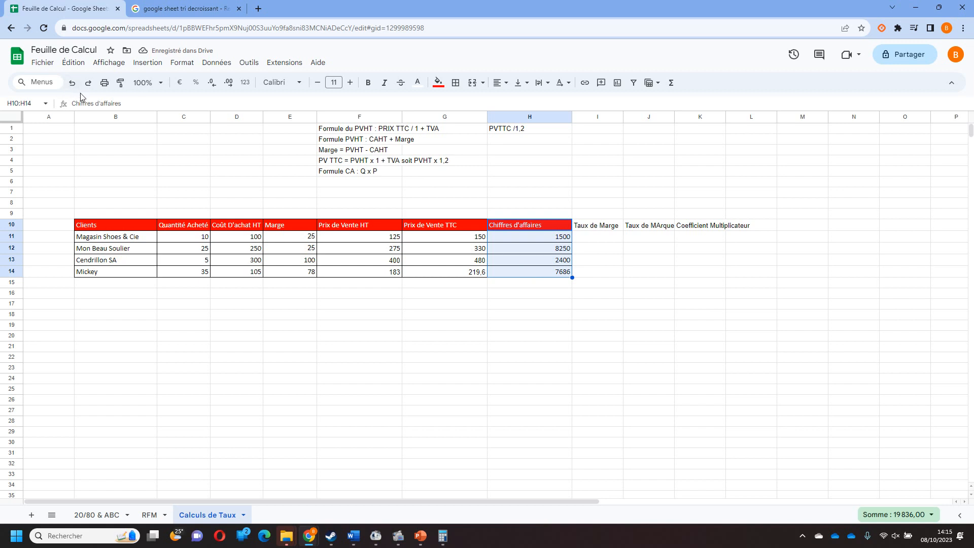
left_click(120, 83)
mouse_move(588, 225)
left_mouse_down()
mouse_move(724, 263)
mouse_move(724, 276)
left_mouse_up()
Fit the widths of columns K, J and I to their header text.
left_click(728, 117)
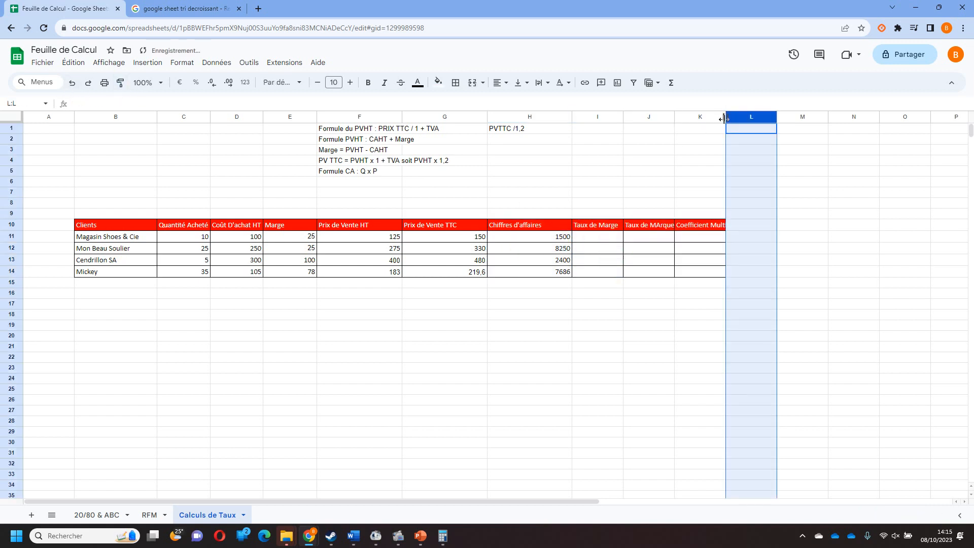
left_click(707, 317)
left_click(709, 233)
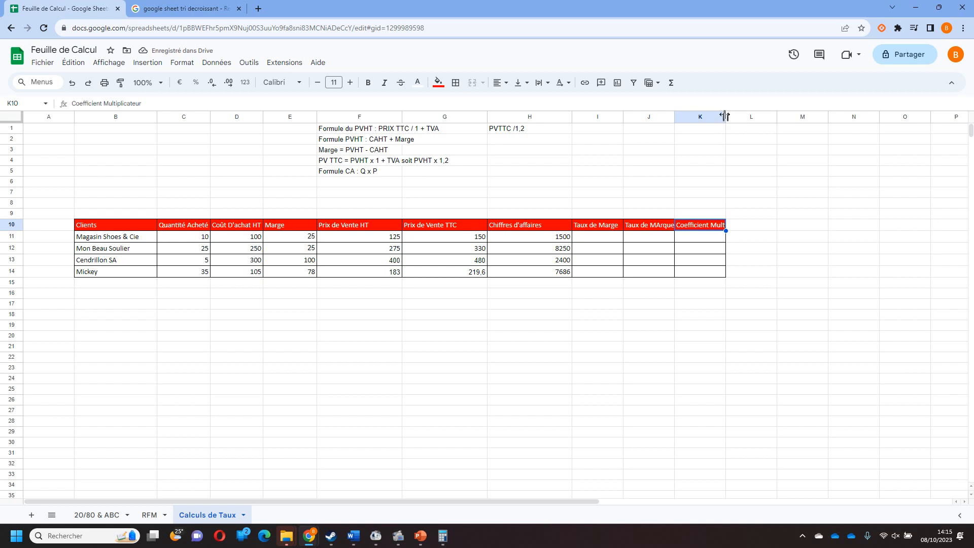
double_click(724, 116)
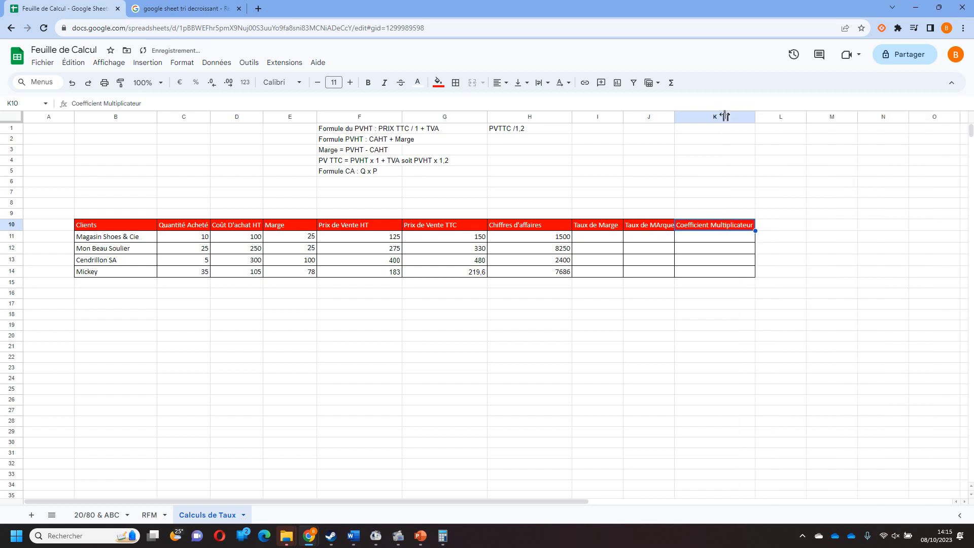
left_click_drag(674, 116, 620, 116)
left_click(646, 346)
Enter the note "Formule Tx MArge = Marge / CAHT x 100" in F6.
left_click(357, 181)
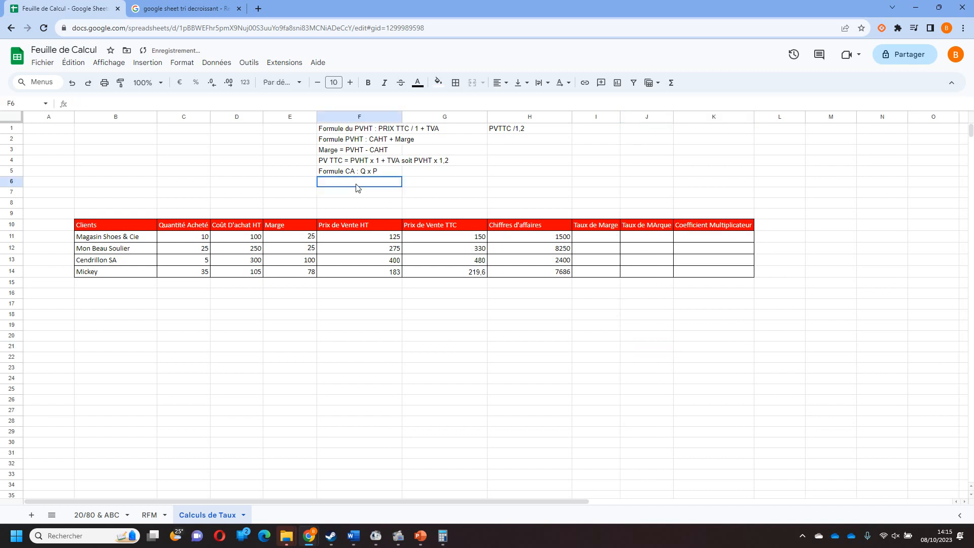
type("Formule")
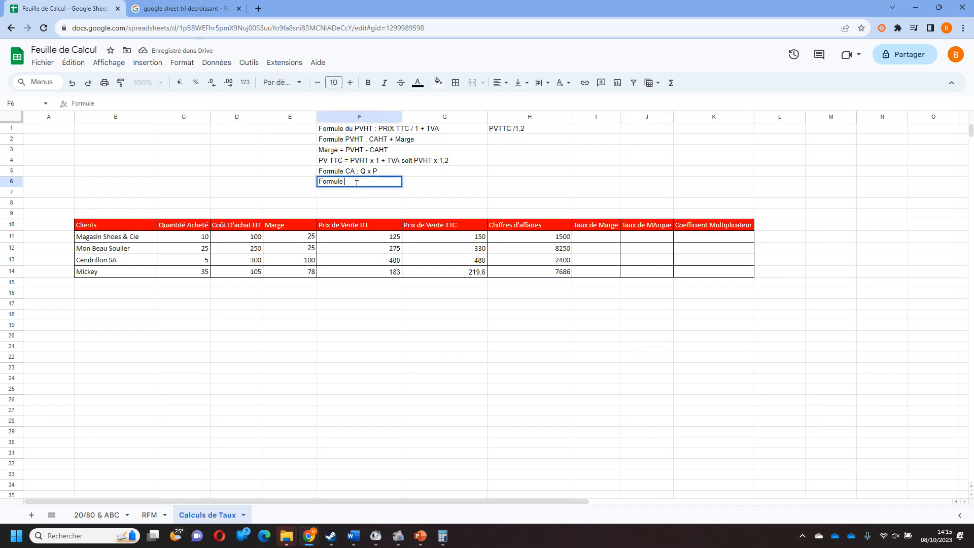
type(" Tx MArge = Marge")
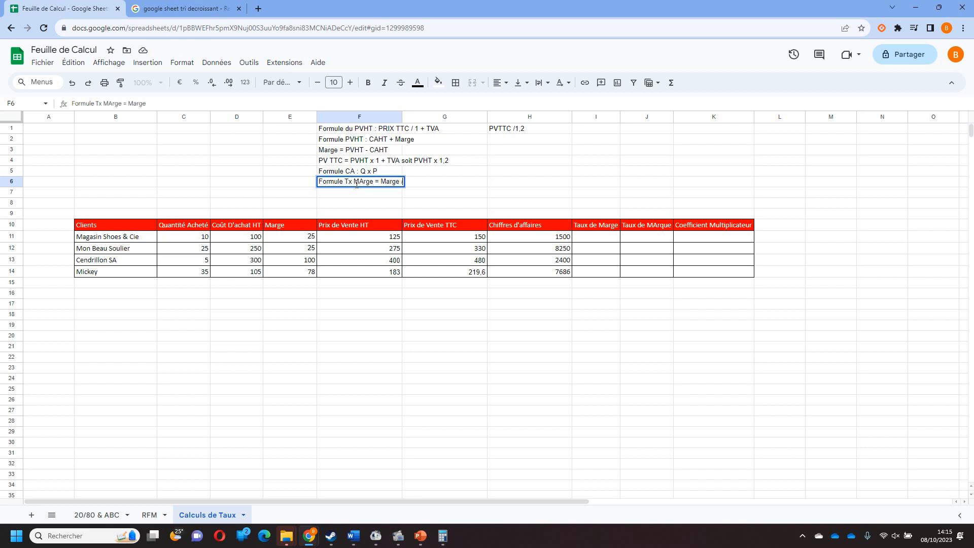
type(" / CAHT")
left_click(760, 474)
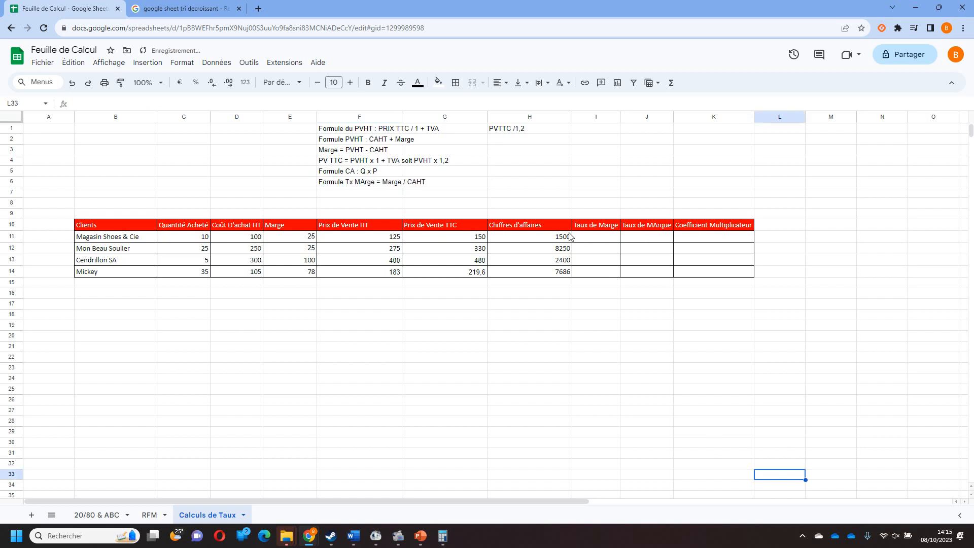
left_click(364, 184)
left_click(191, 104)
type("x 100")
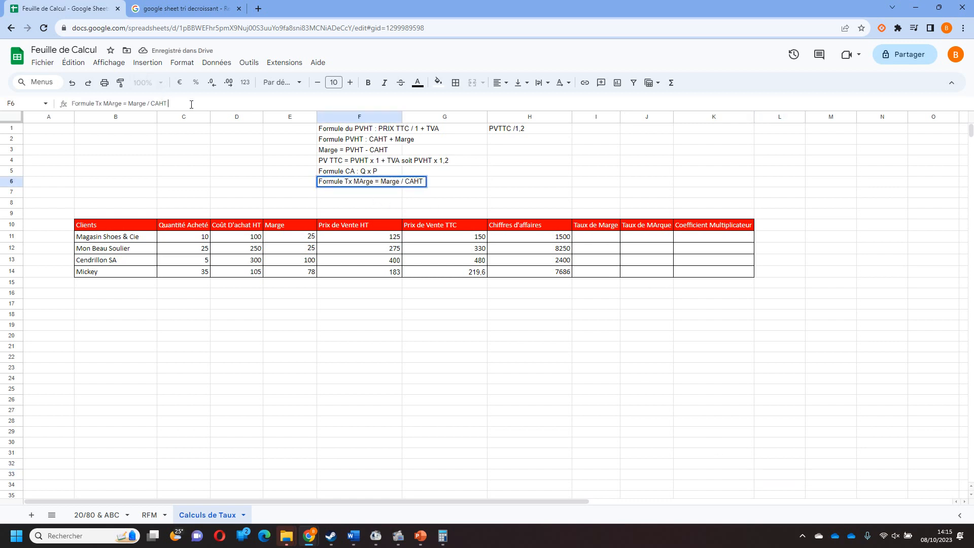
key("Return")
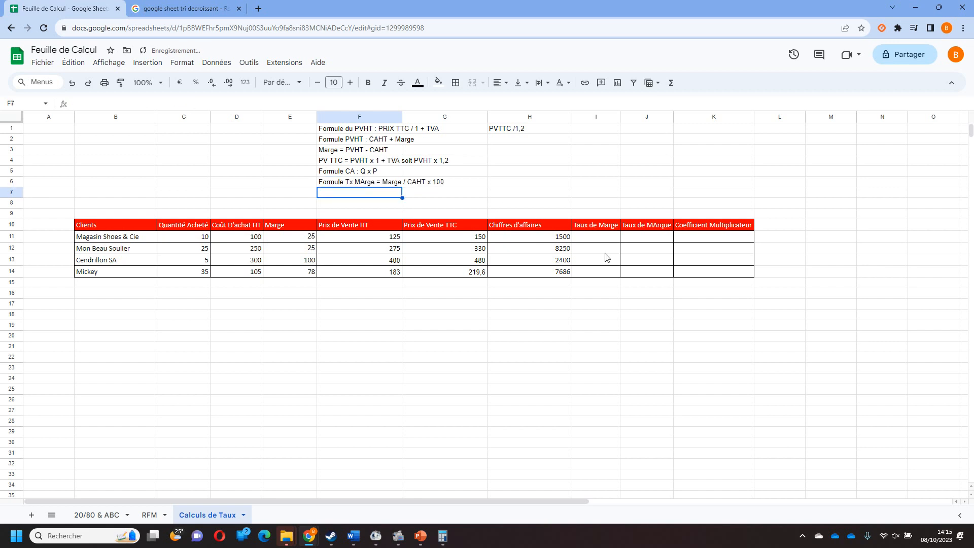
Calculate the Taux de Marge for Magasin Shoes & Cie in I11 with the formula =E11/D11*100.
left_click(599, 236)
type("=")
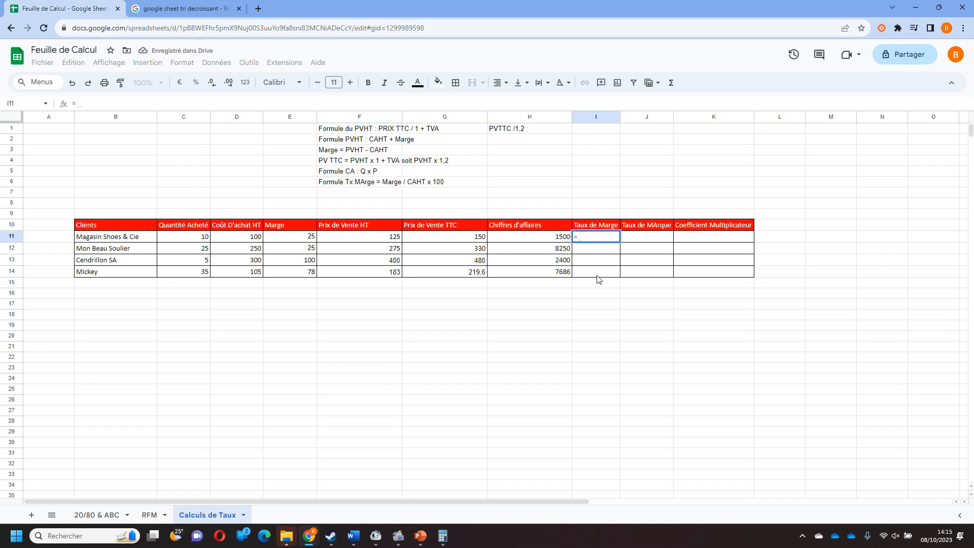
left_click(297, 237)
type("/")
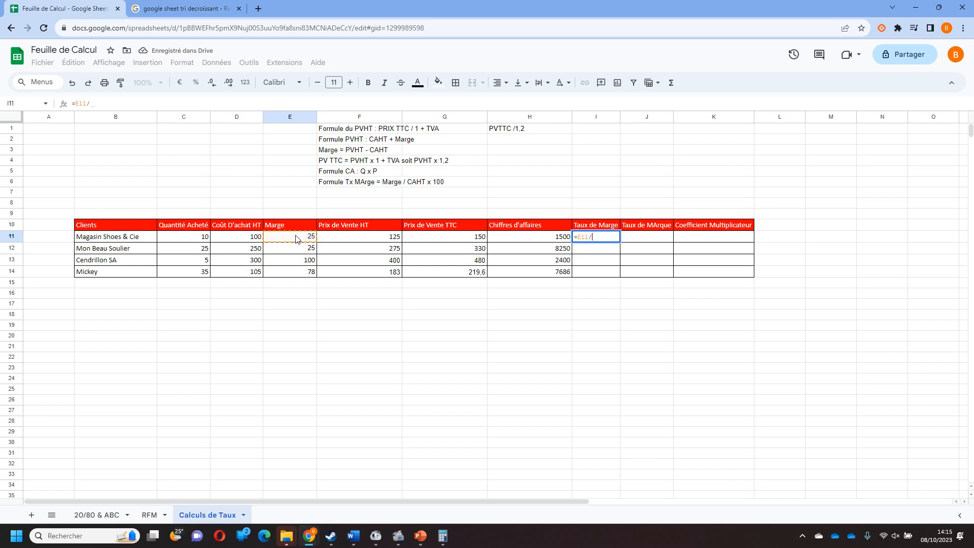
left_click(257, 238)
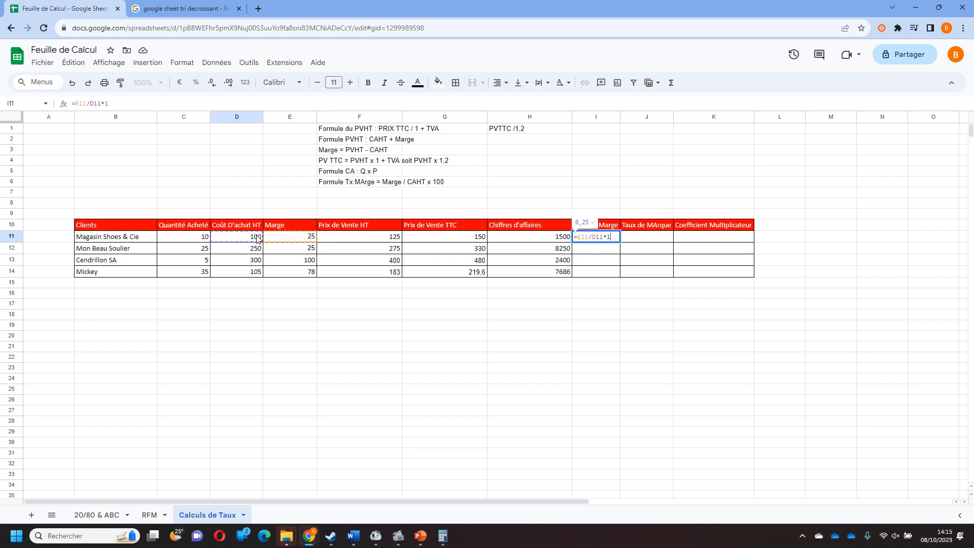
key("Return")
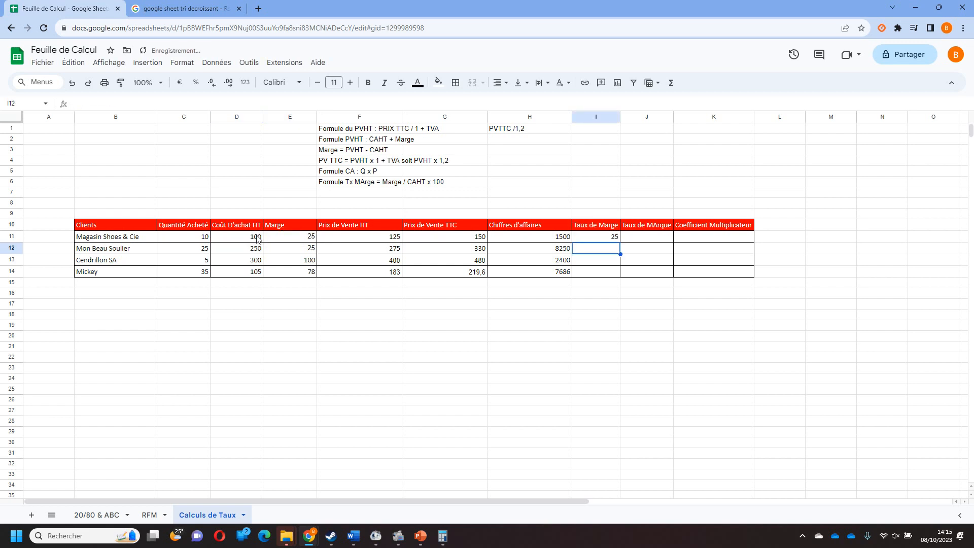
Fill the Taux de Marge formula from I11 down to I14 for the remaining clients.
left_click(597, 242)
left_click_drag(620, 242, 618, 274)
left_click(611, 325)
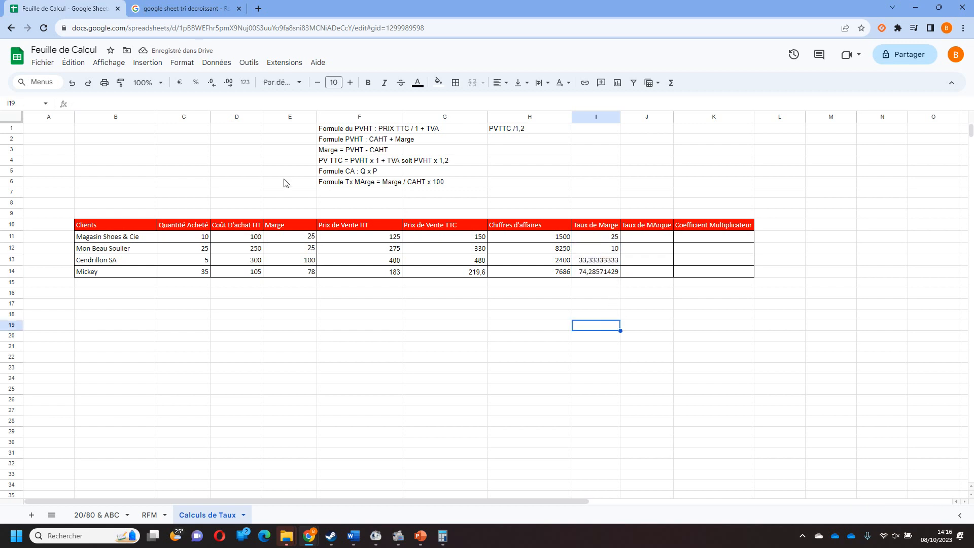
Enter the note "Formule Taux de MArque = Marge / PVHT x 100" in F7.
left_click(358, 197)
type("Taux")
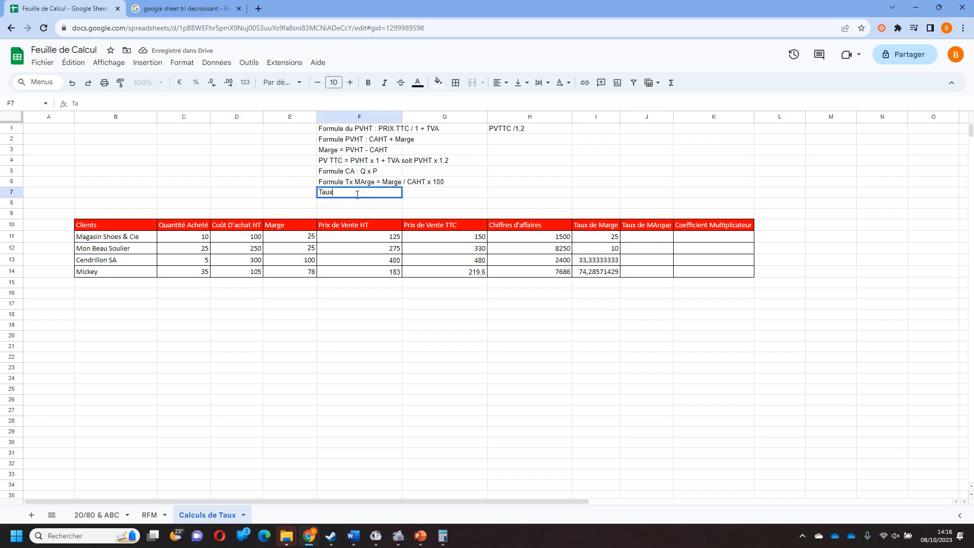
type(" de marg")
key("BackSpace")
key("BackSpace")
key("BackSpace")
key("BackSpace")
key("BackSpace")
key("BackSpace")
key("BackSpace")
key("BackSpace")
key("BackSpace")
key("BackSpace")
key("BackSpace")
type("Formule ")
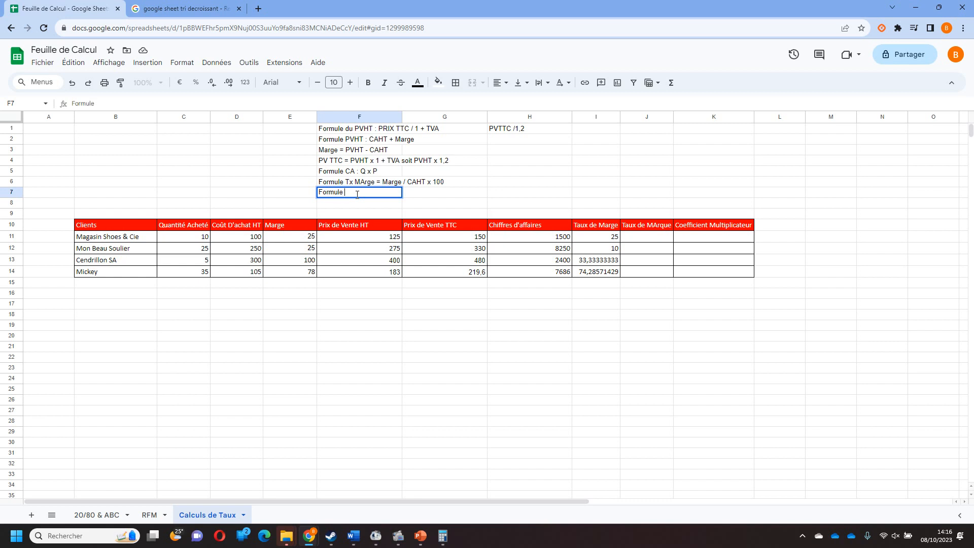
type("Taux de MArque = MArg")
key("BackSpace")
key("BackSpace")
key("BackSpace")
type("arge /")
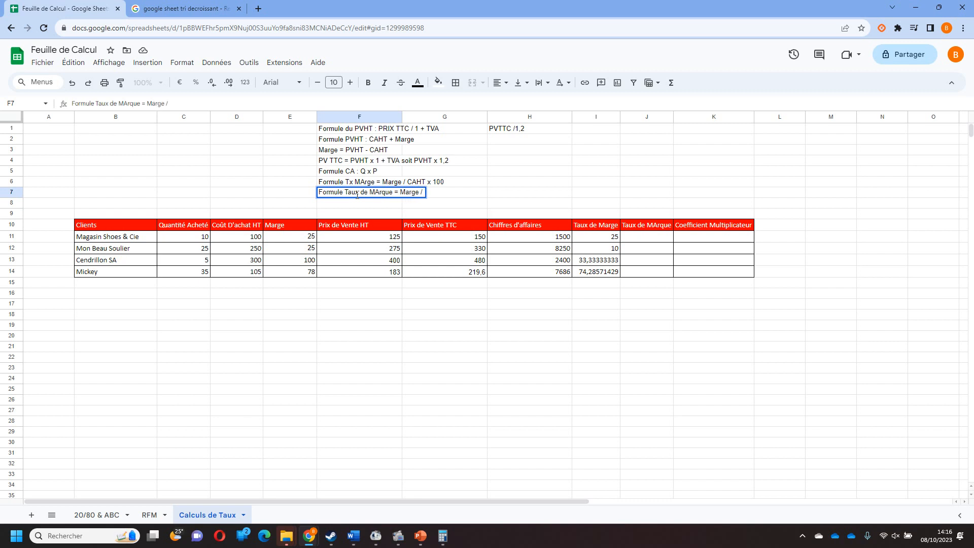
type(" PVHT x 100")
key("Return")
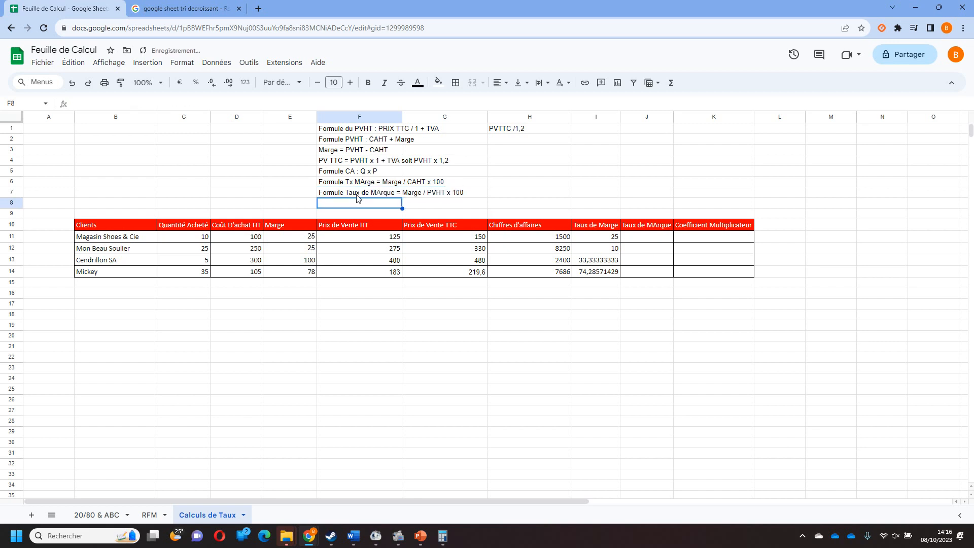
Calculate the Taux de MArque for Magasin Shoes & Cie in J11 with the formula =E11/F11*100.
left_click(654, 241)
type("=")
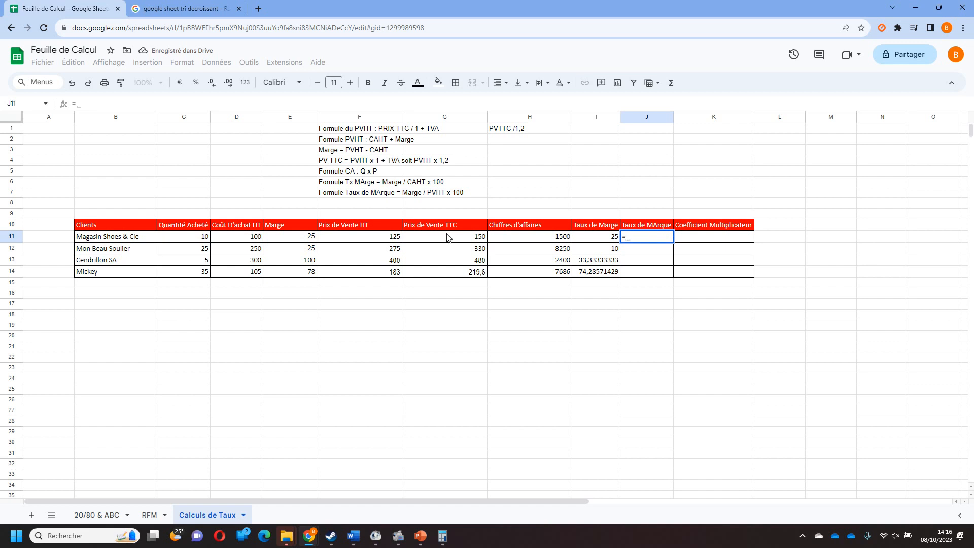
left_click(306, 237)
type("/")
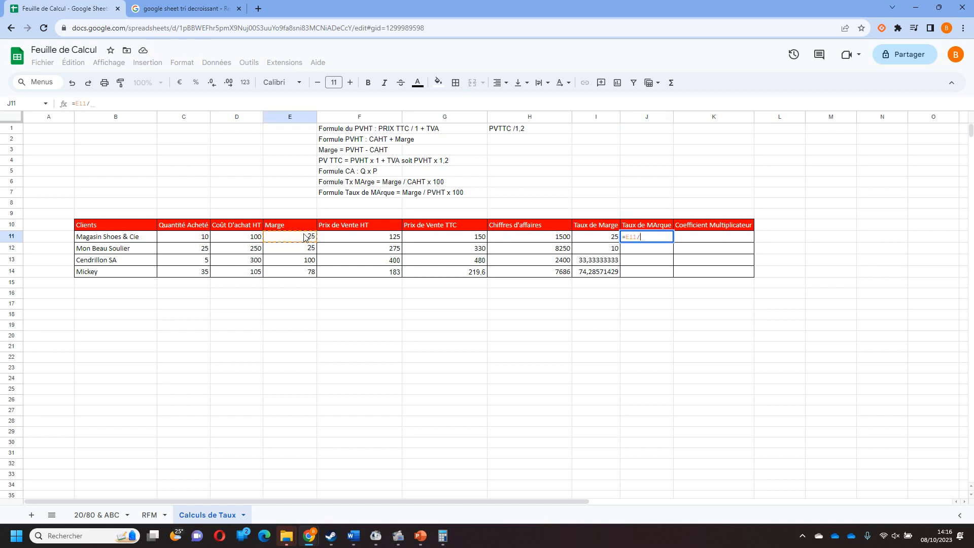
left_click(458, 240)
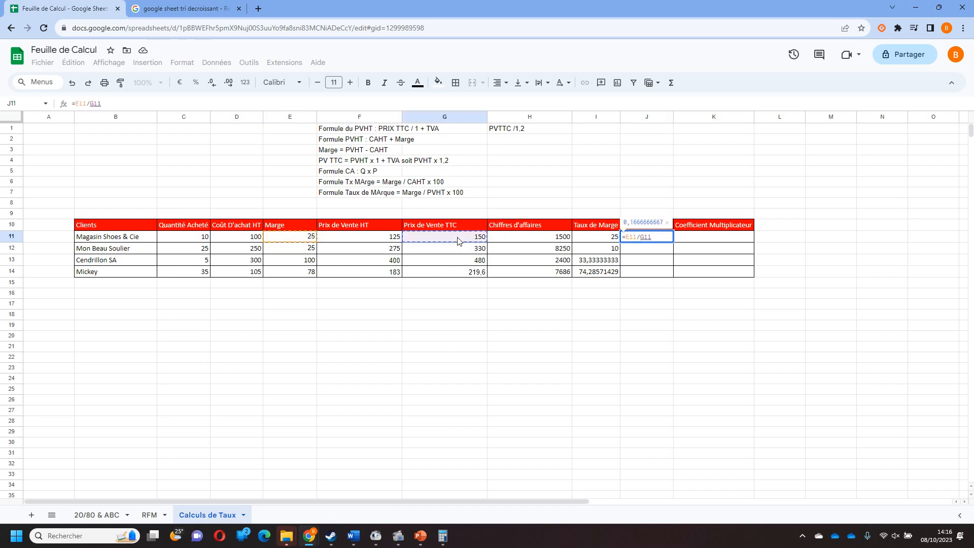
left_click(376, 239)
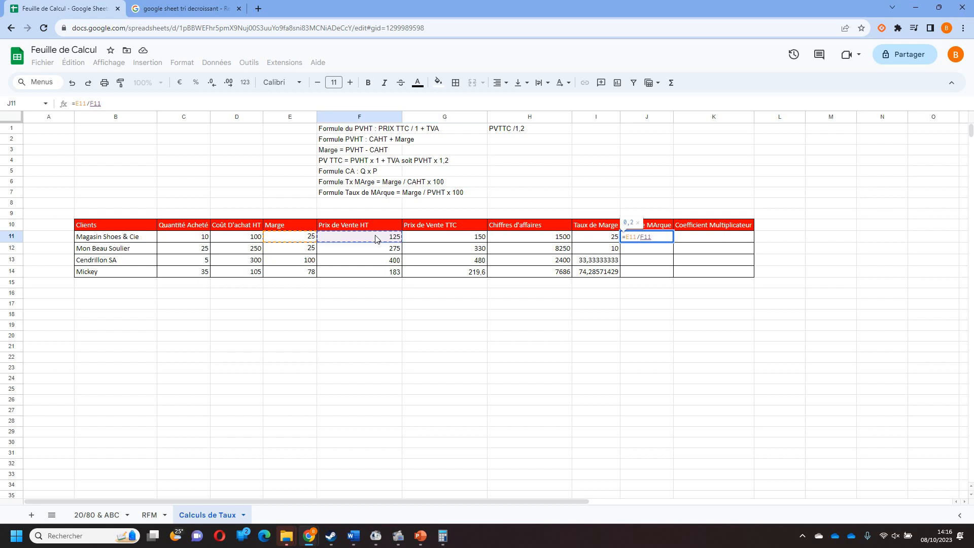
type("*100")
key("Return")
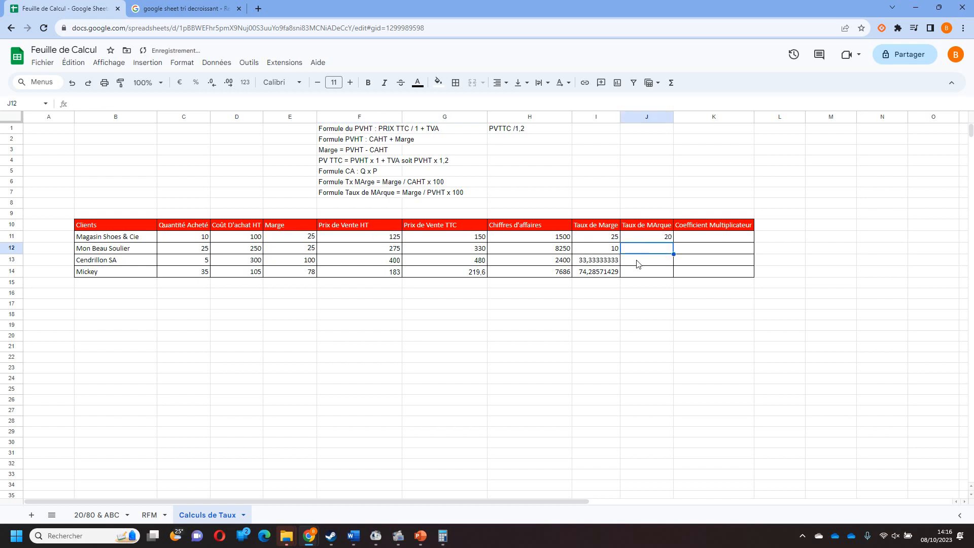
Fill the Taux de MArque formula from J11 down to J14 for the remaining clients.
left_click(651, 240)
left_click_drag(674, 242, 666, 274)
left_click(668, 327)
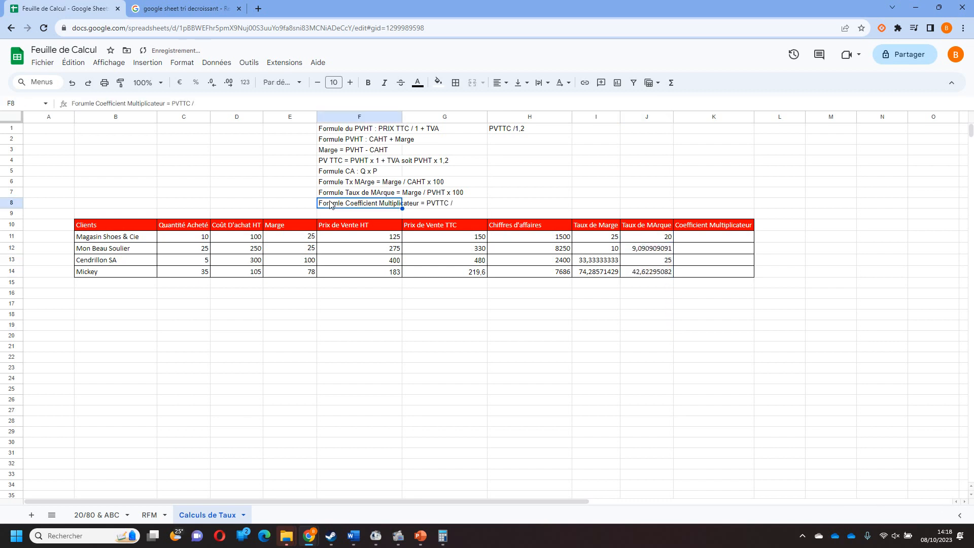
Enter the note "Formule Coefficient Multiplicateur = PVTTC / CAHT" in F8.
key("Escape")
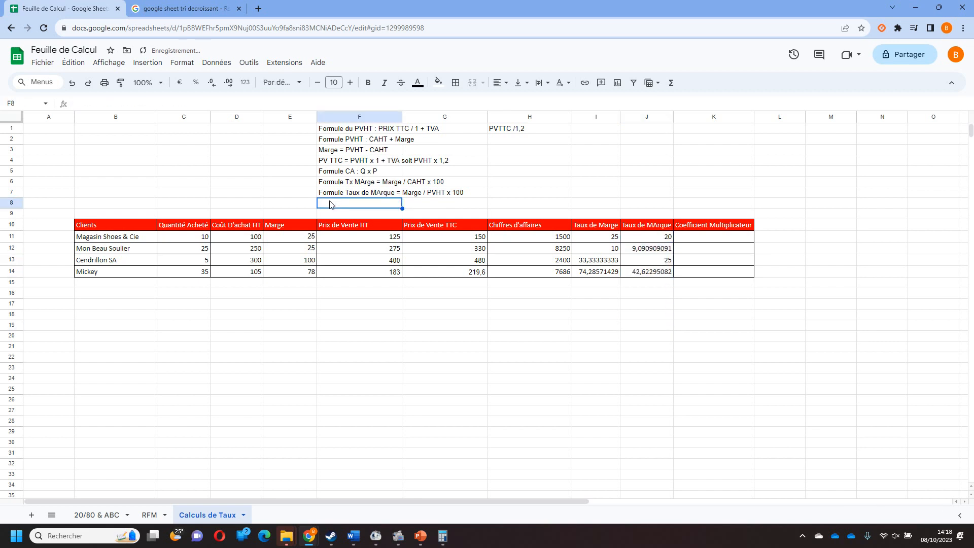
type("Formule Coeff")
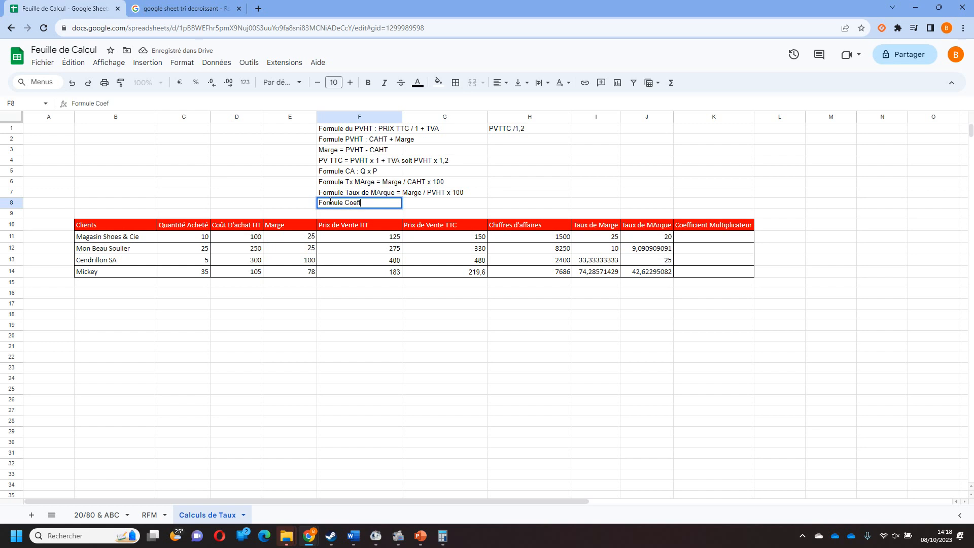
type("icient Multiplicateur =")
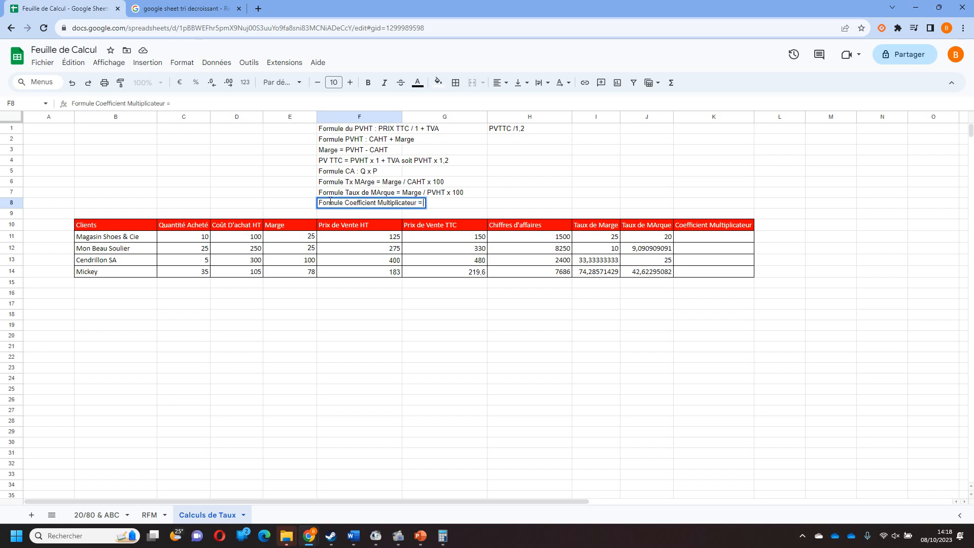
type(" PVTTC / CAHT")
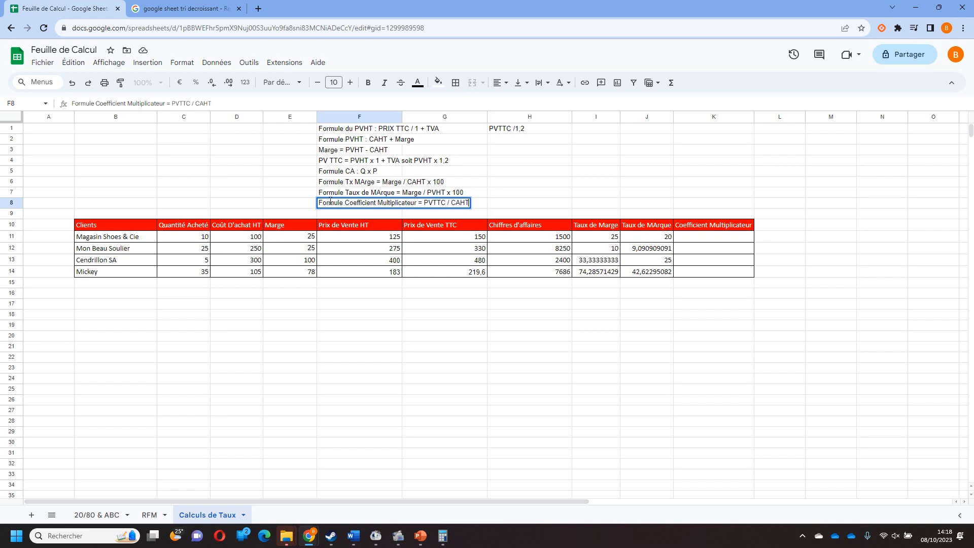
key("Return")
Calculate the Coefficient Multiplicateur for Magasin Shoes & Cie in K11 with the formula =G11/D11.
left_click(734, 242)
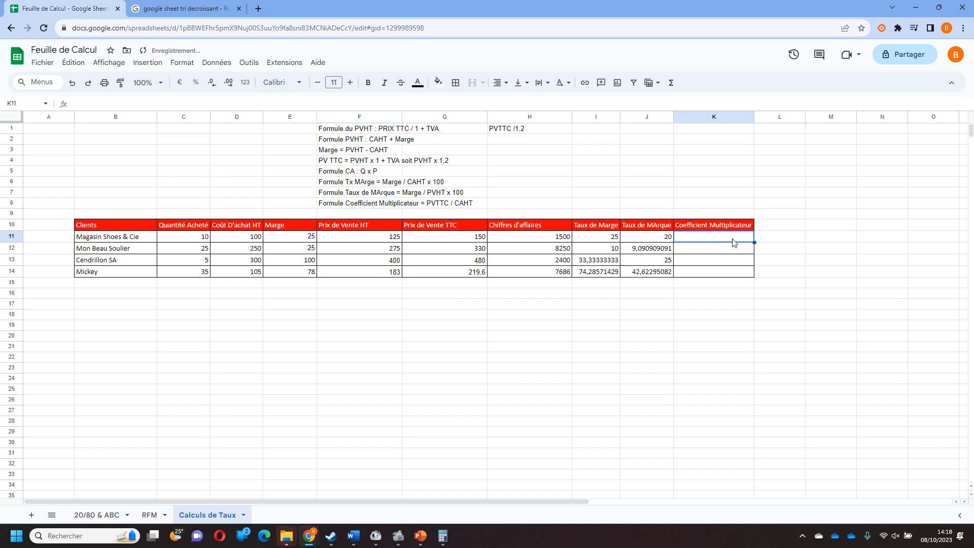
type("=")
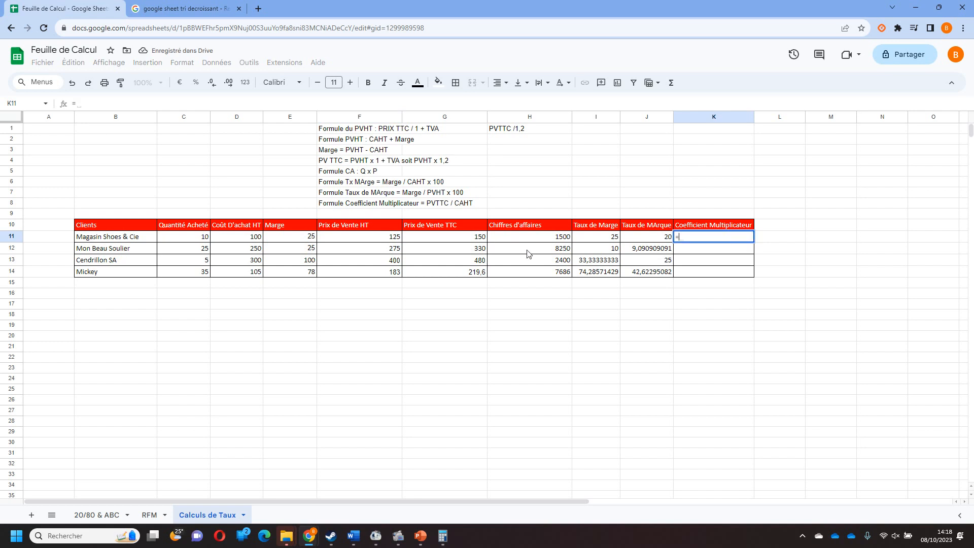
left_click(475, 239)
type("/")
left_click(238, 240)
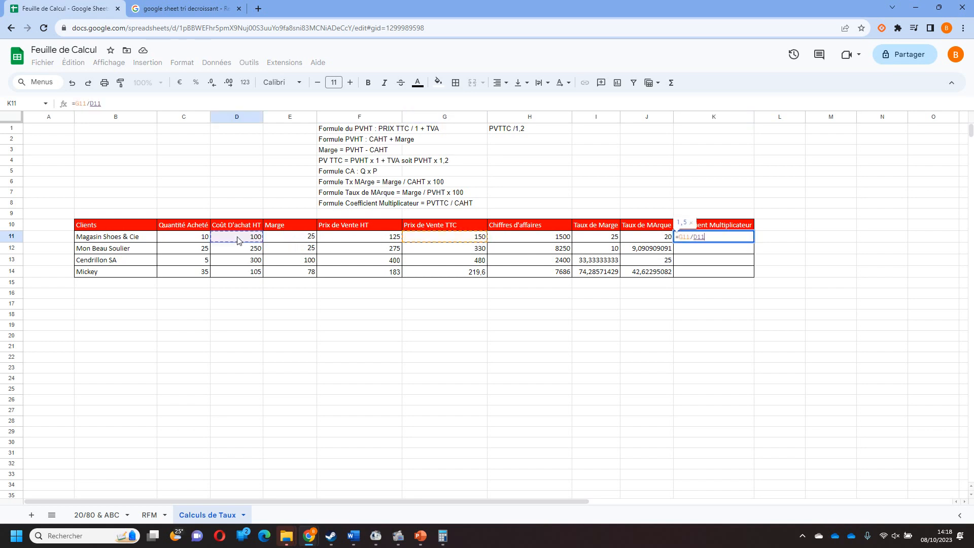
key("Return")
Fill the Coefficient Multiplicateur formula from K11 down to K14 for the remaining clients.
left_click(754, 241)
left_click_drag(752, 239, 752, 274)
left_click(746, 312)
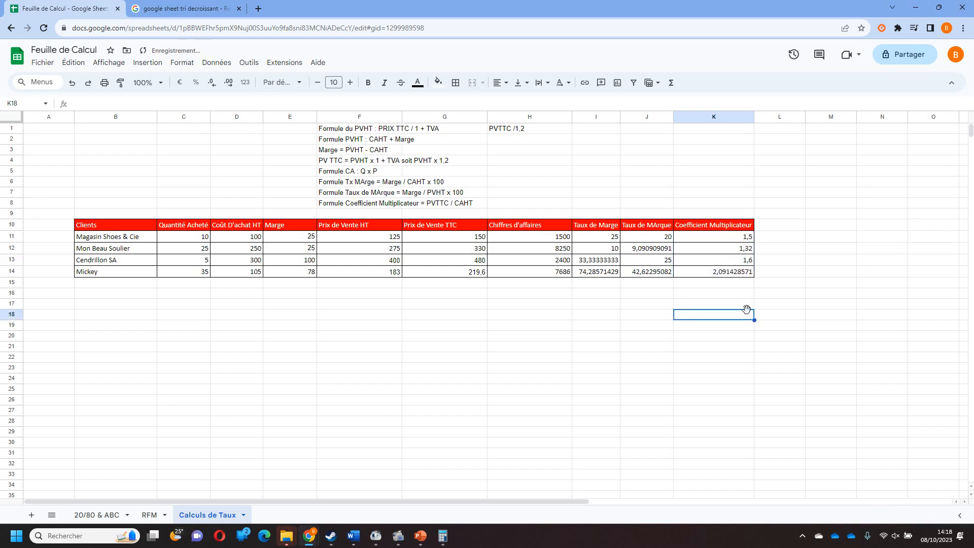
mouse_move(399, 540)
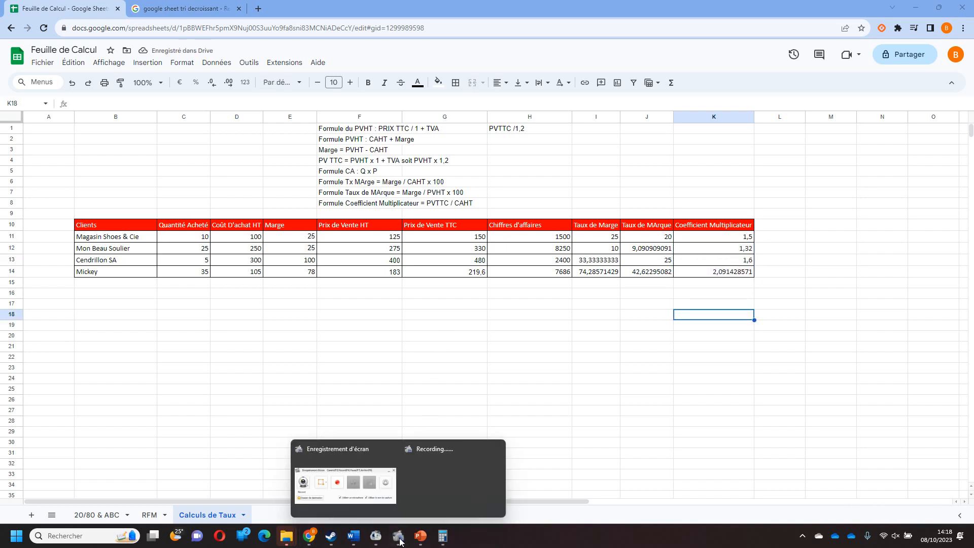